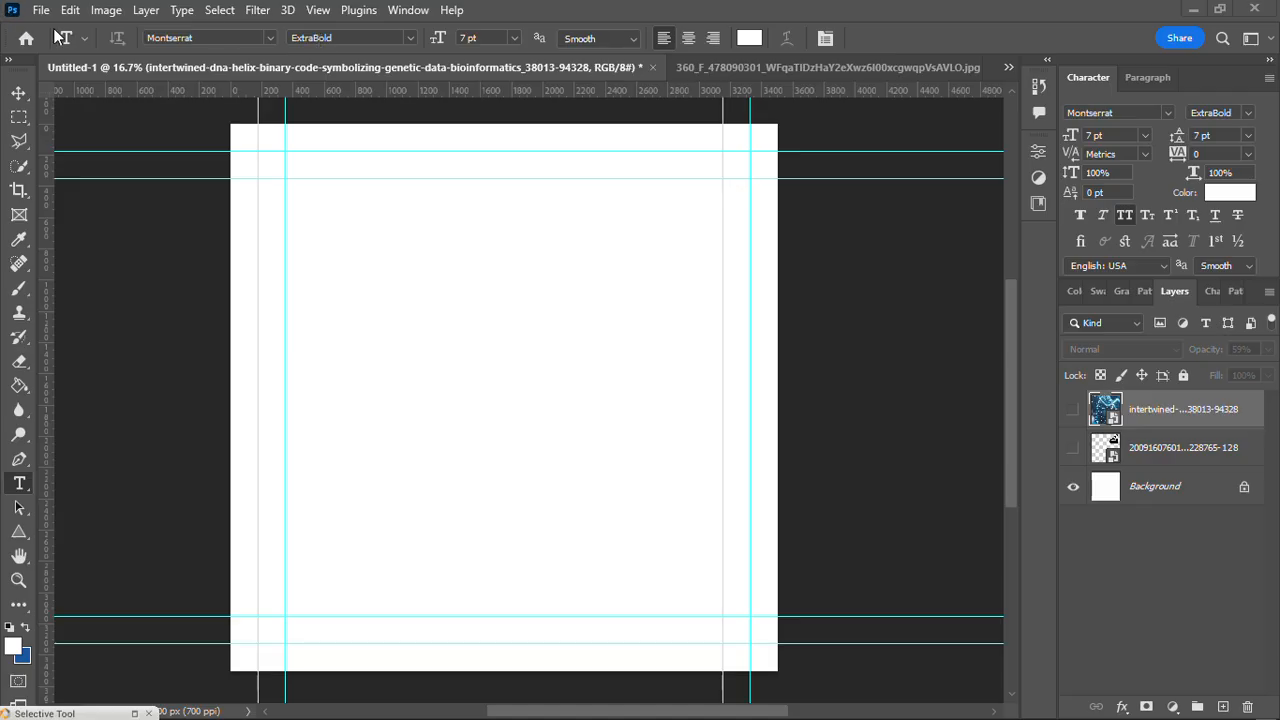
Filter the font list to Serif and choose the Century font in Regular for the Type tool.
click(271, 38)
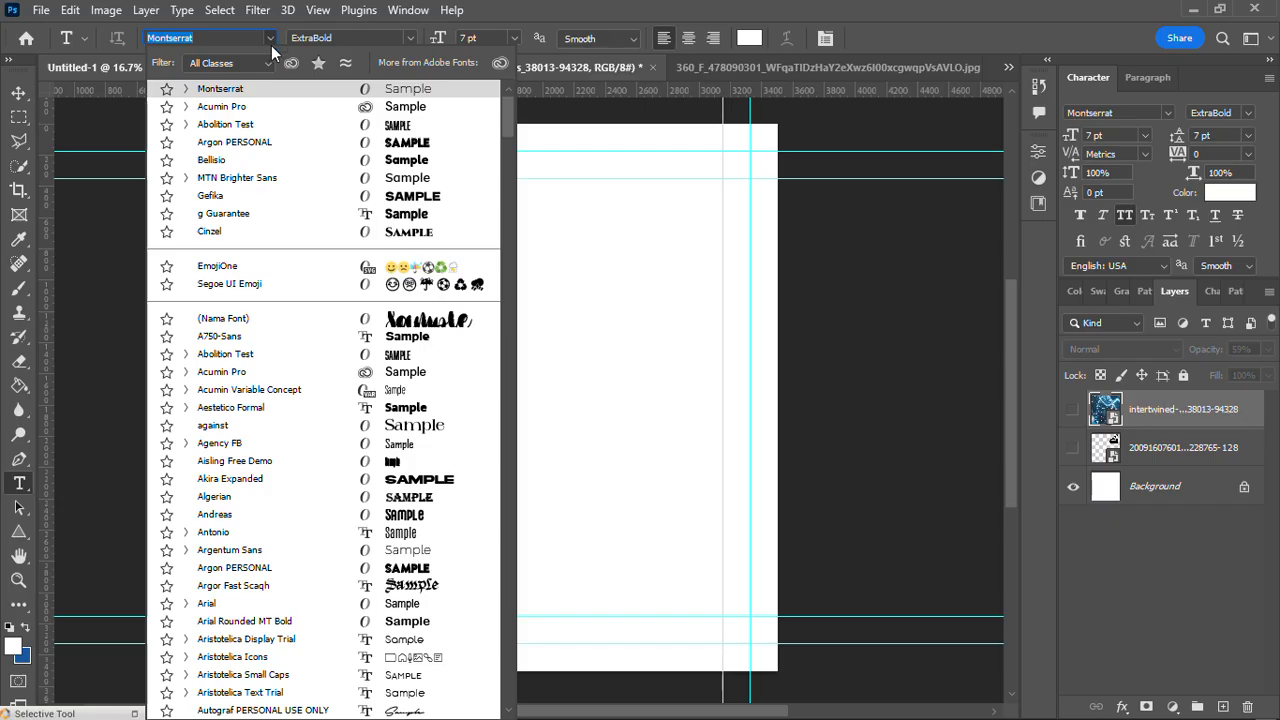
click(256, 67)
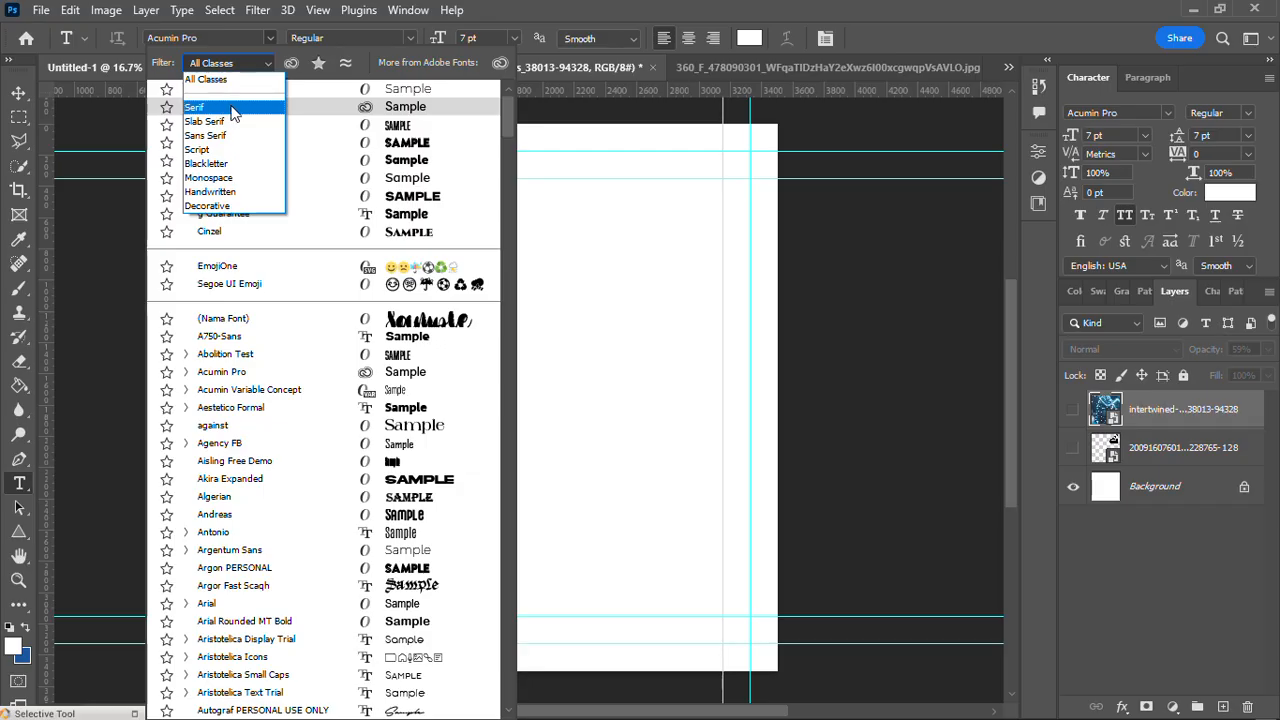
click(232, 112)
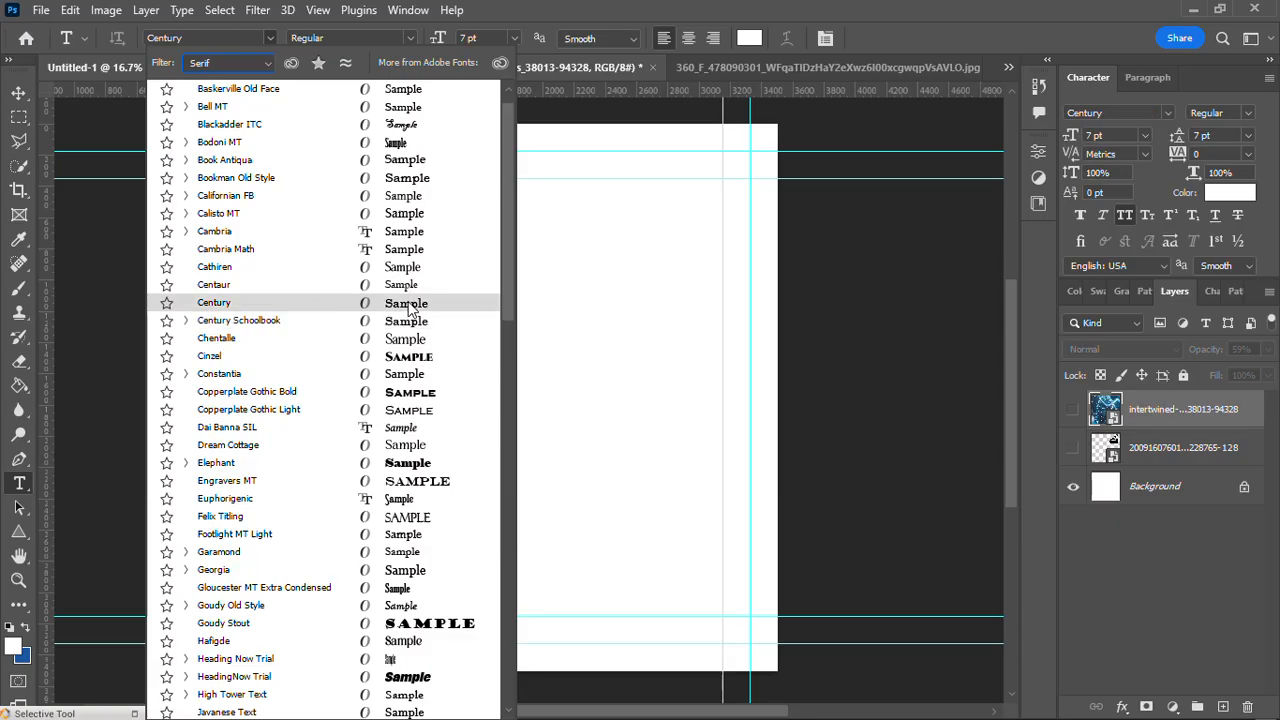
click(408, 303)
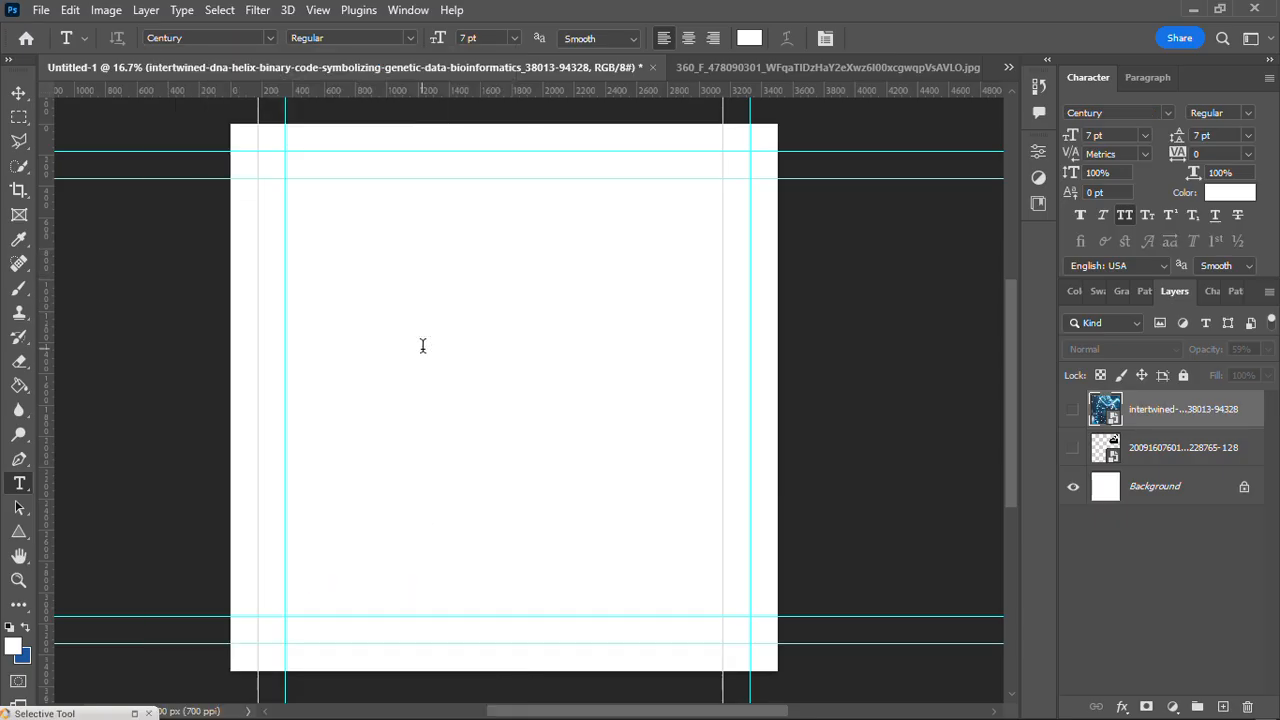
Add a new text in the middle of the canvas containing the person's first name, and select all of it.
click(421, 345)
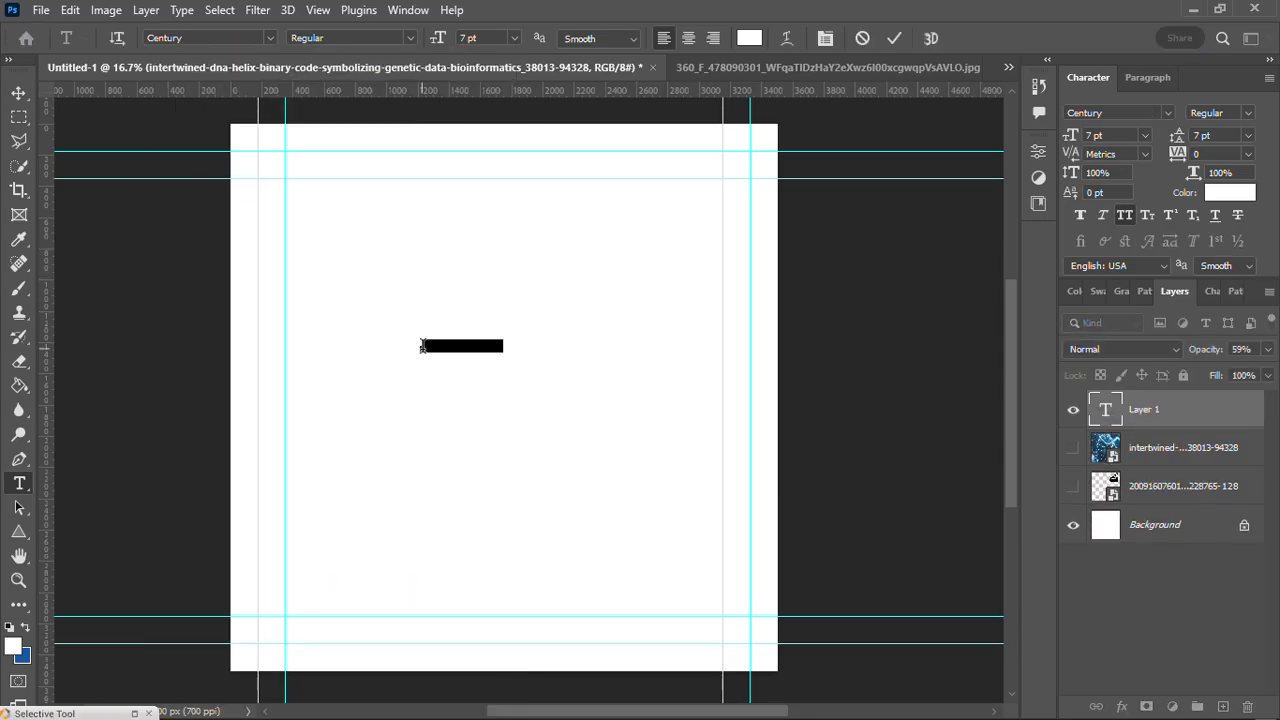
text(...)
key(ctrl+a)
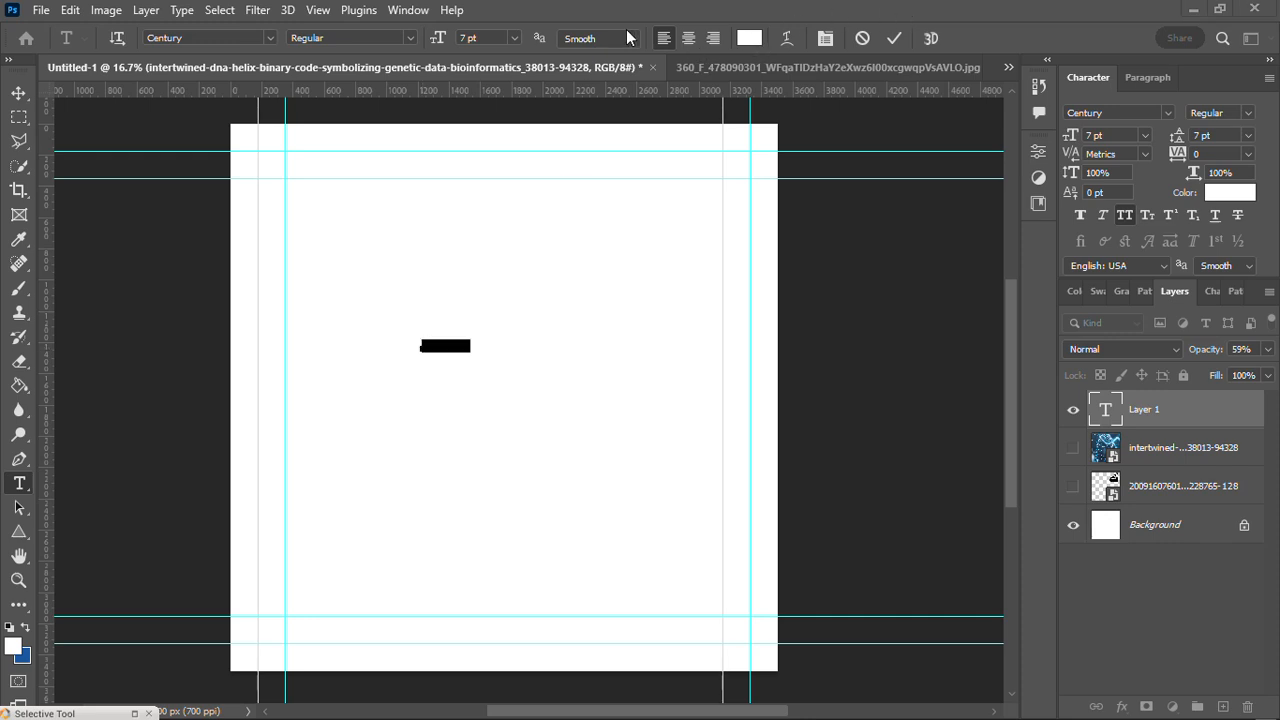
Set the colour of the selected name text to black (000000).
double_click(835, 8)
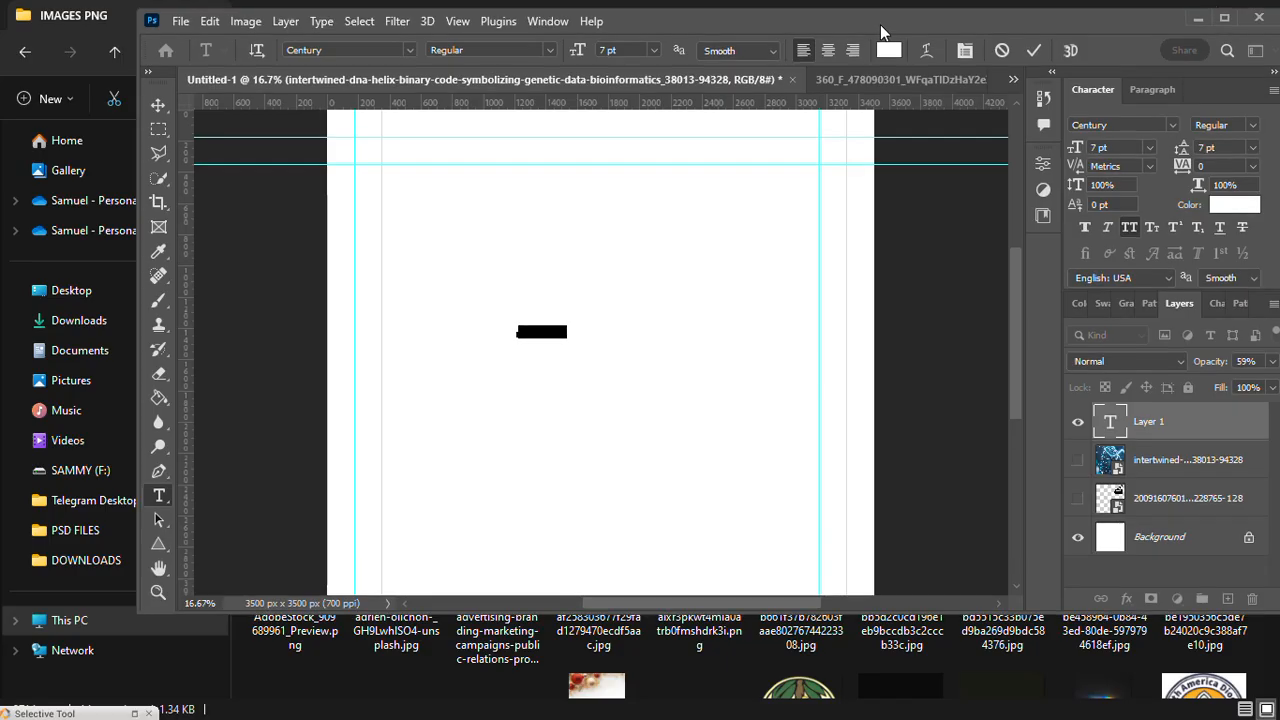
click(889, 50)
drag(882, 450, 783, 621)
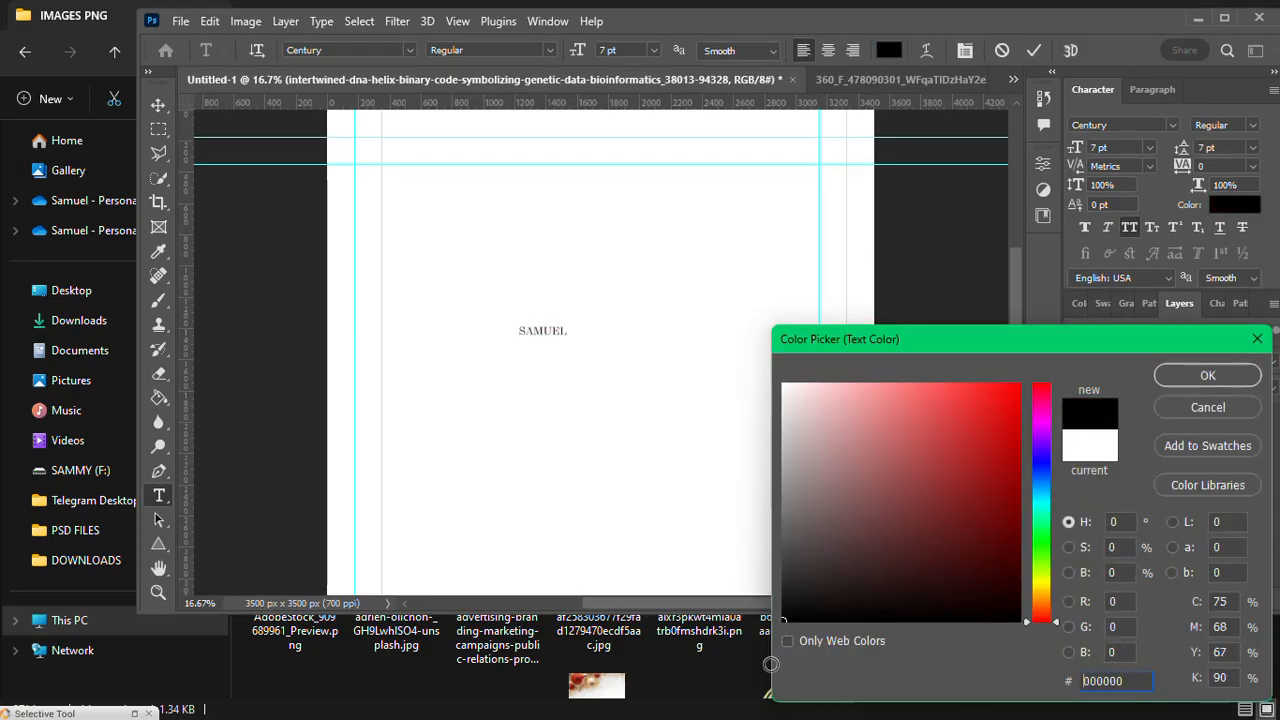
click(1246, 375)
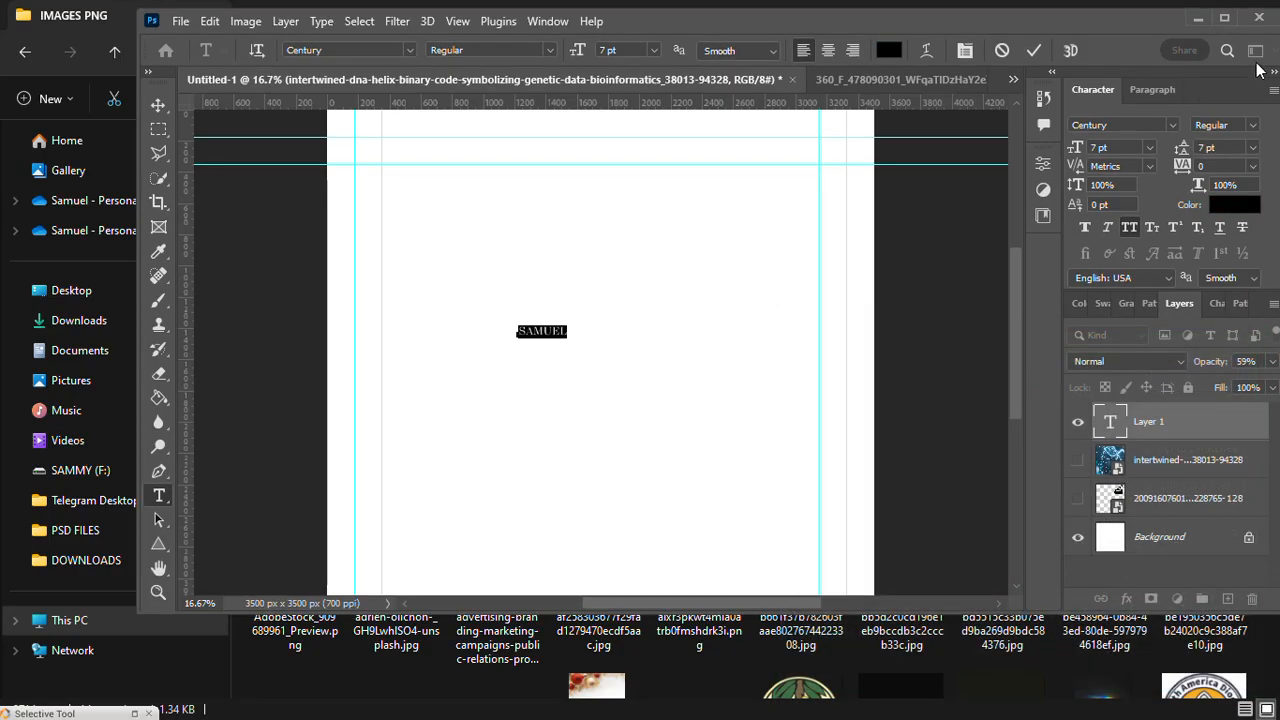
click(1225, 20)
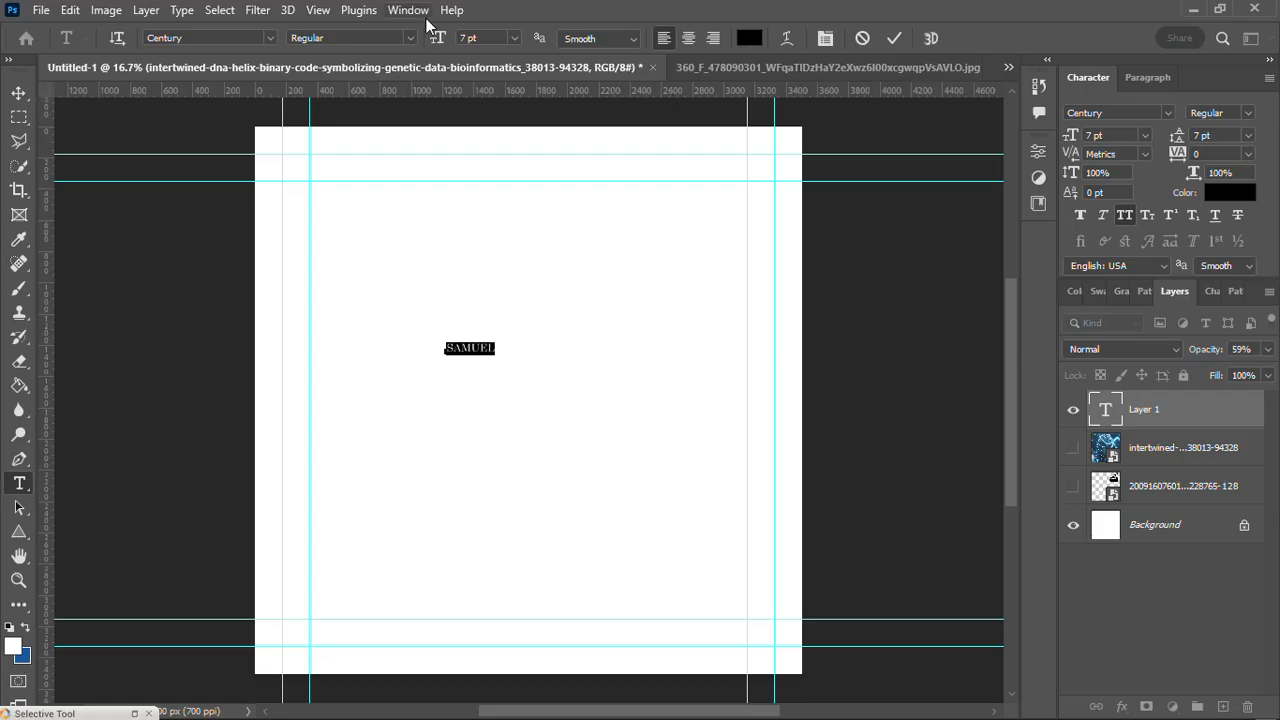
Set the selected name text to 50 pt with the Regular style.
drag(438, 47, 478, 46)
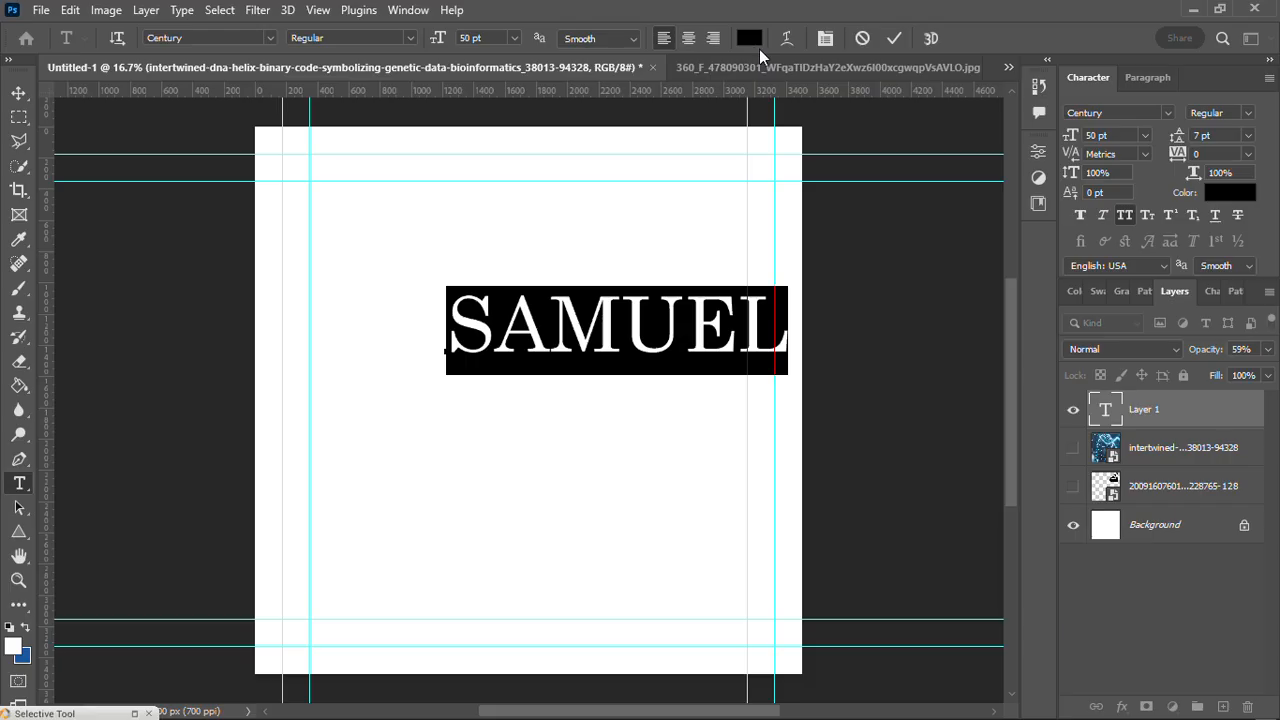
click(412, 42)
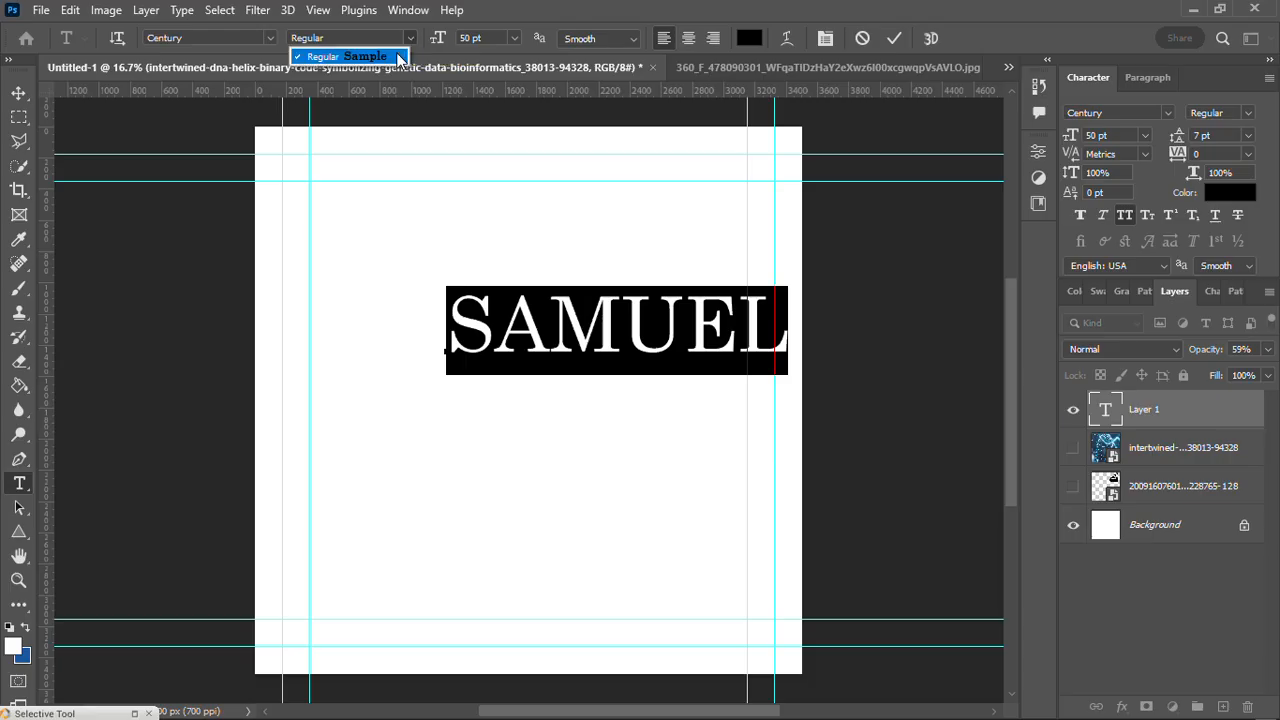
click(392, 56)
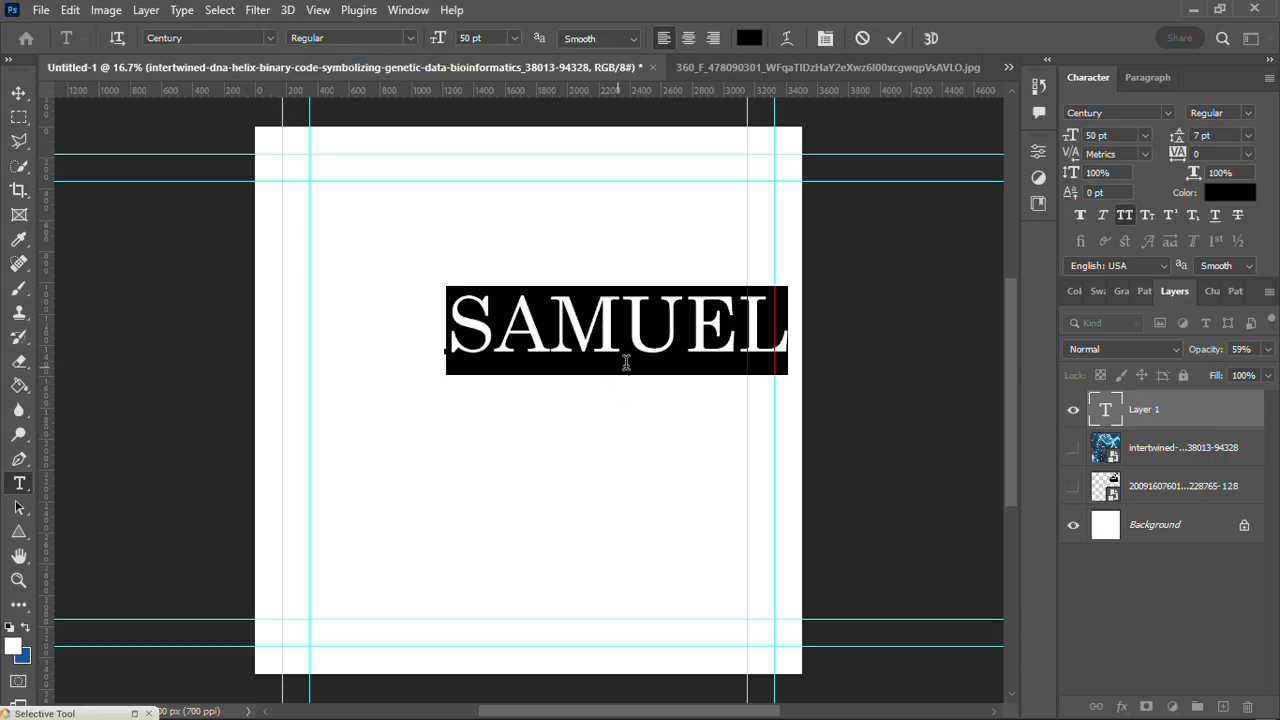
Commit the name text and move it up the canvas so its top edge meets the second upper guide.
drag(651, 423, 561, 437)
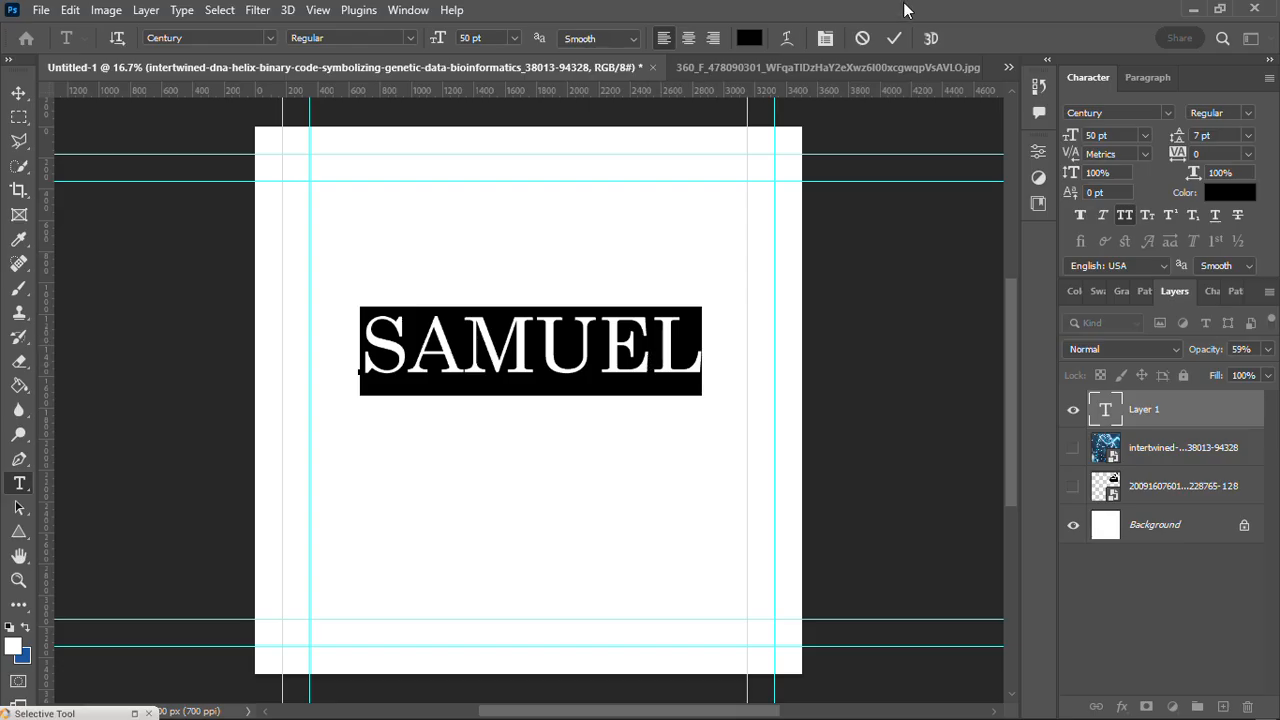
click(893, 41)
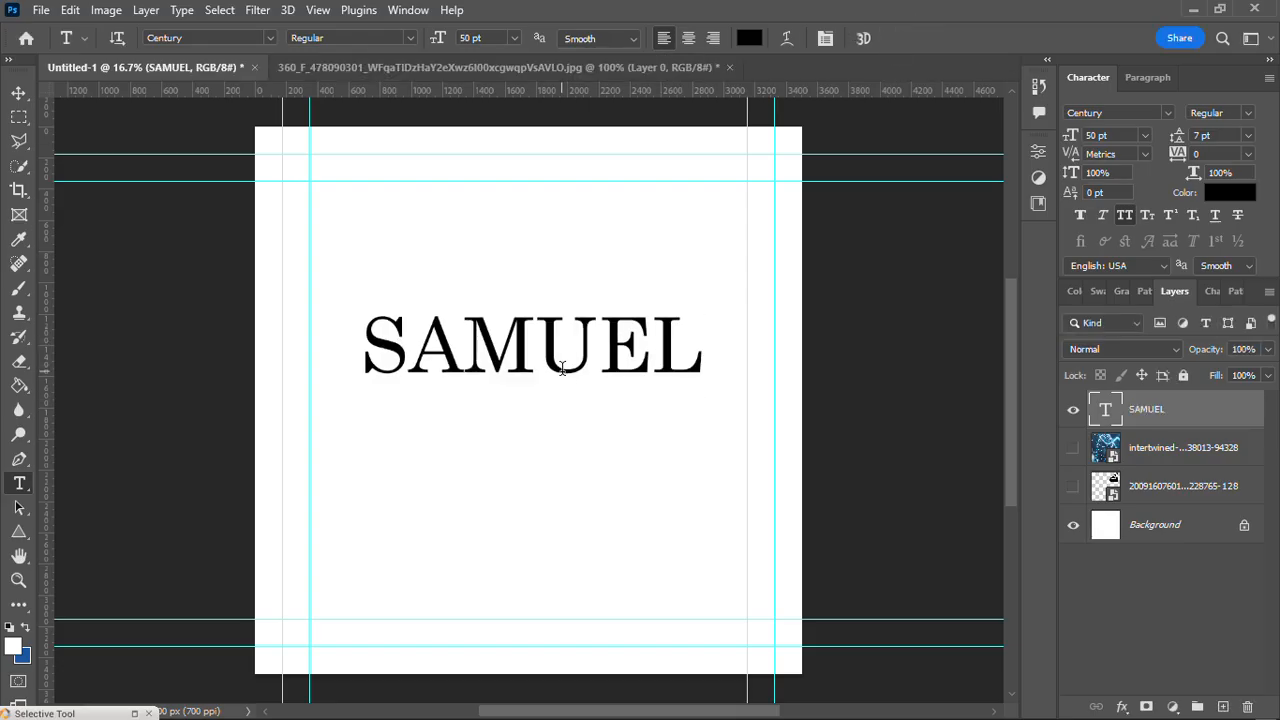
key(v)
drag(549, 372, 558, 236)
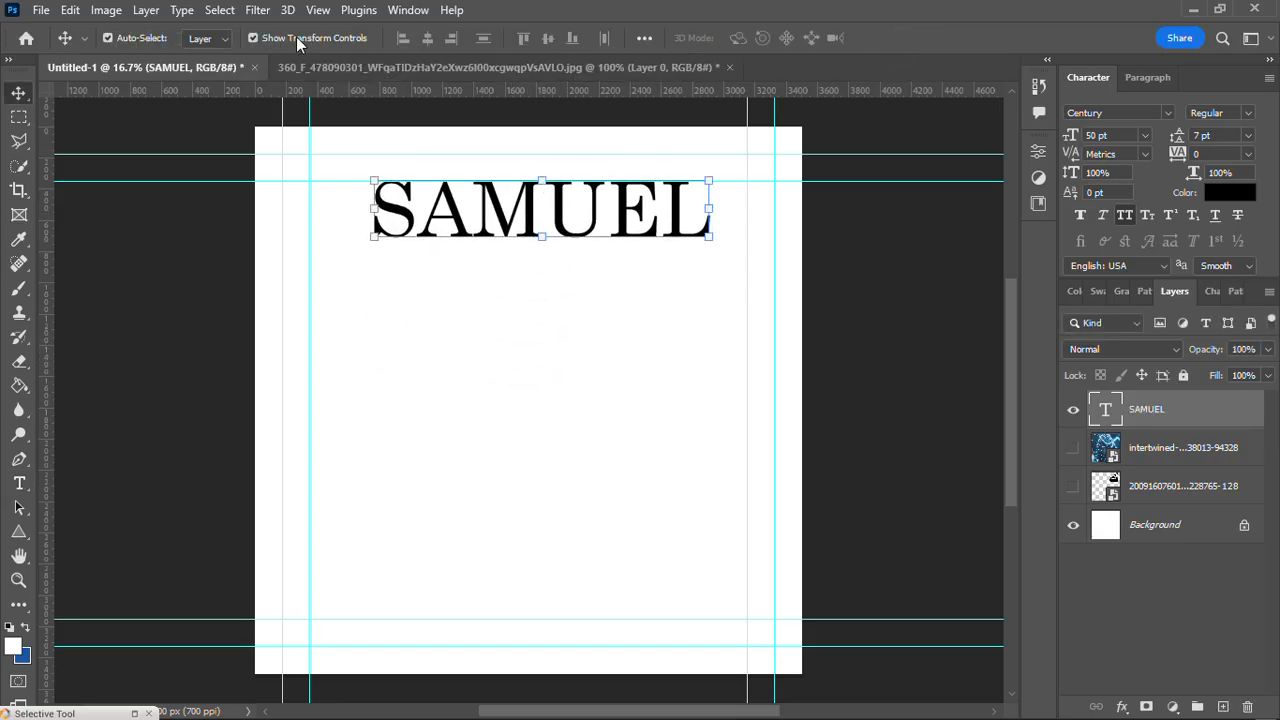
Filter the font list to Sans Serif and change the name text's font to Config Rounded Bold.
click(19, 484)
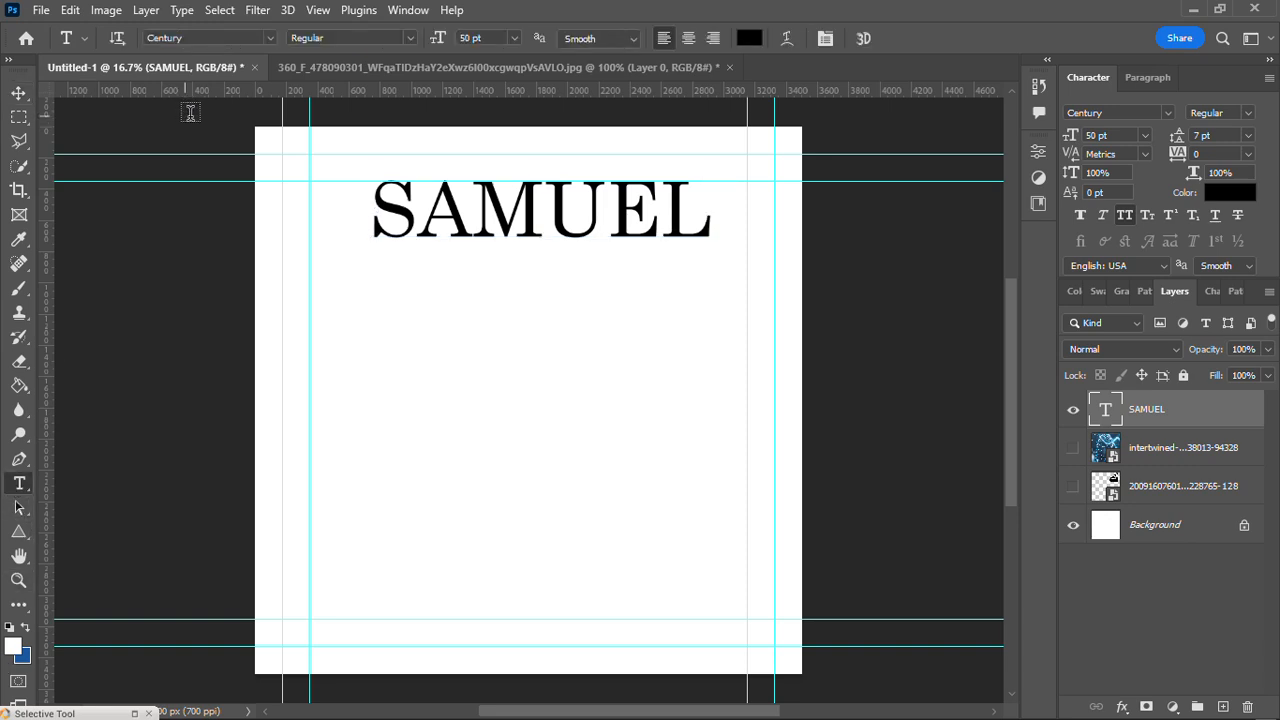
click(269, 38)
click(253, 61)
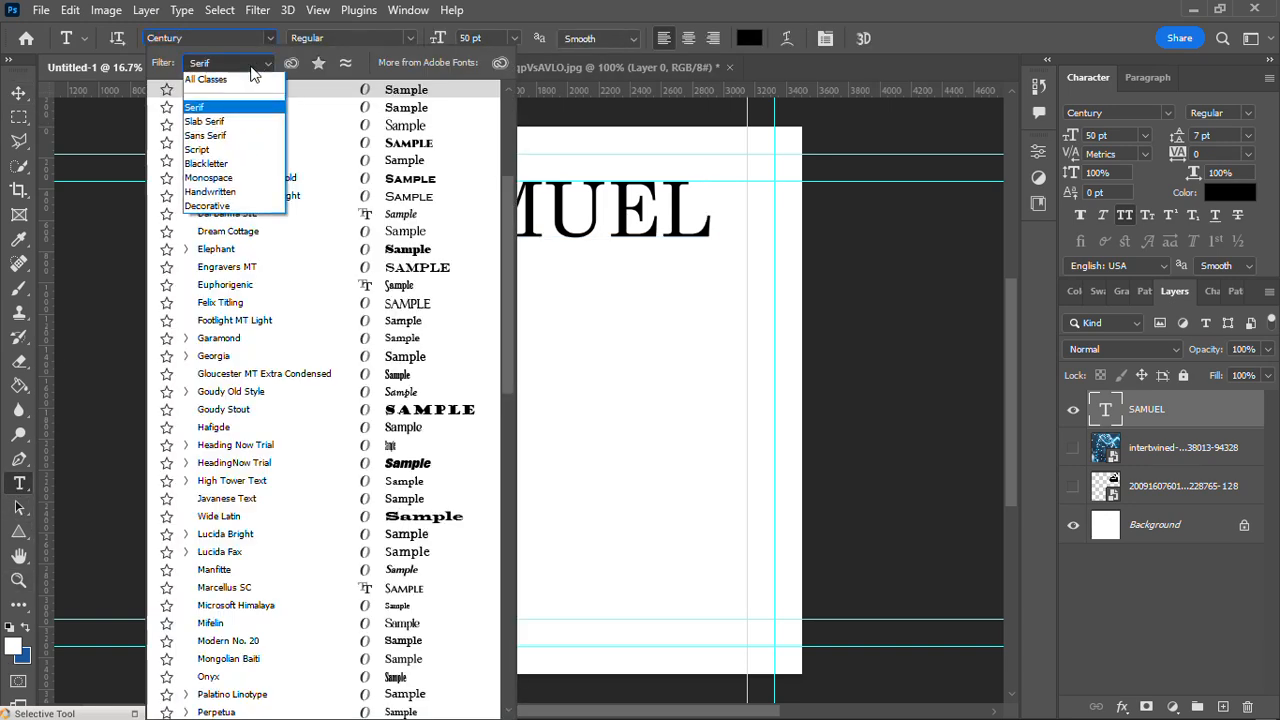
click(228, 136)
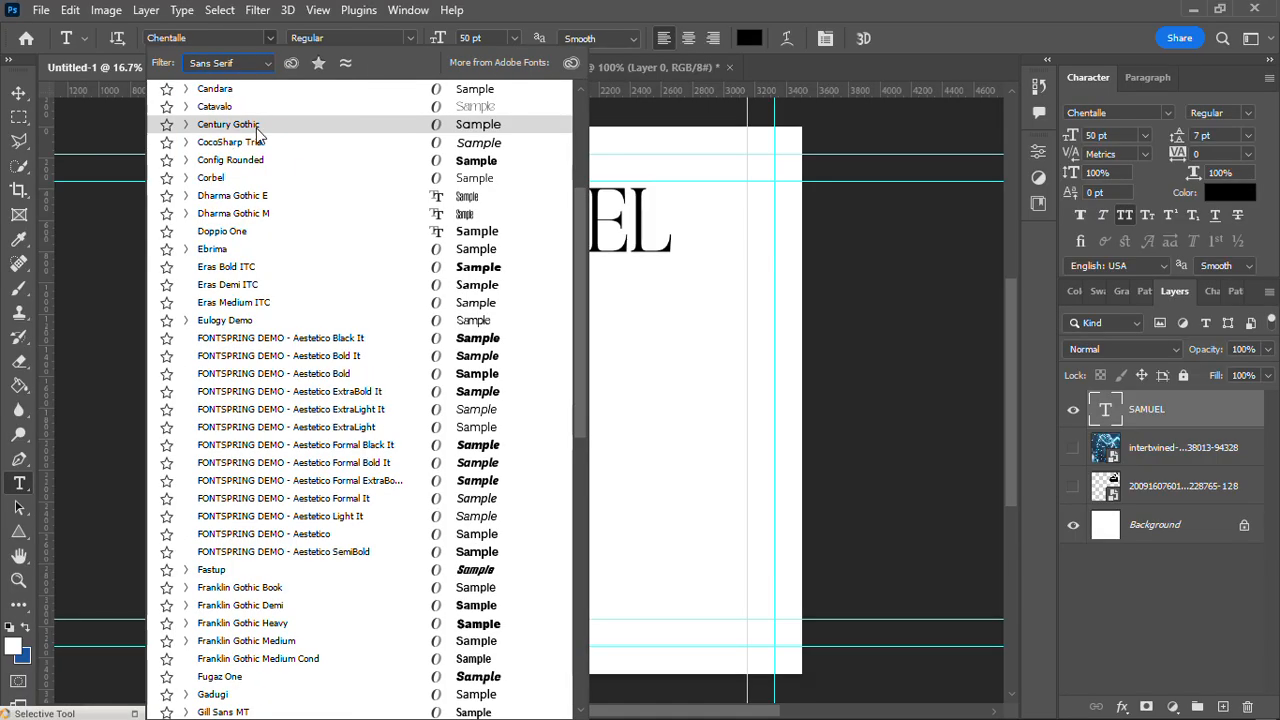
click(468, 161)
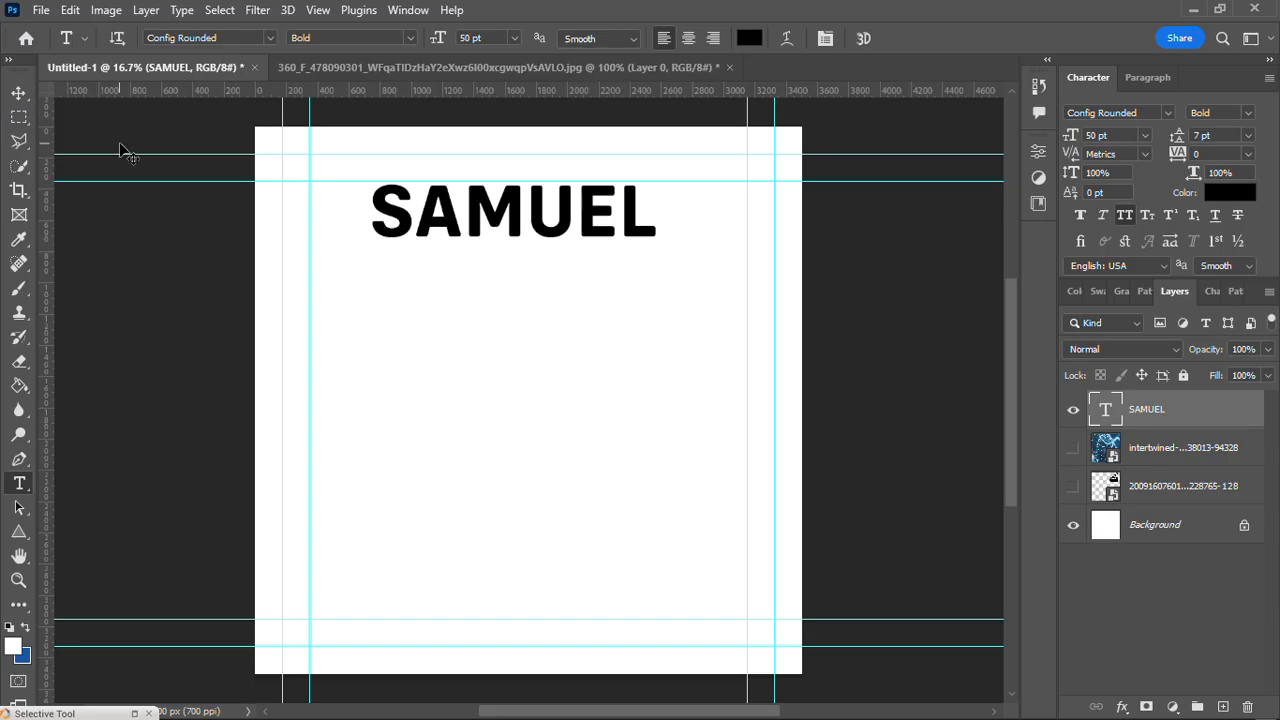
Duplicate the name text layer and place the copy directly below the original.
key(ctrl+j)
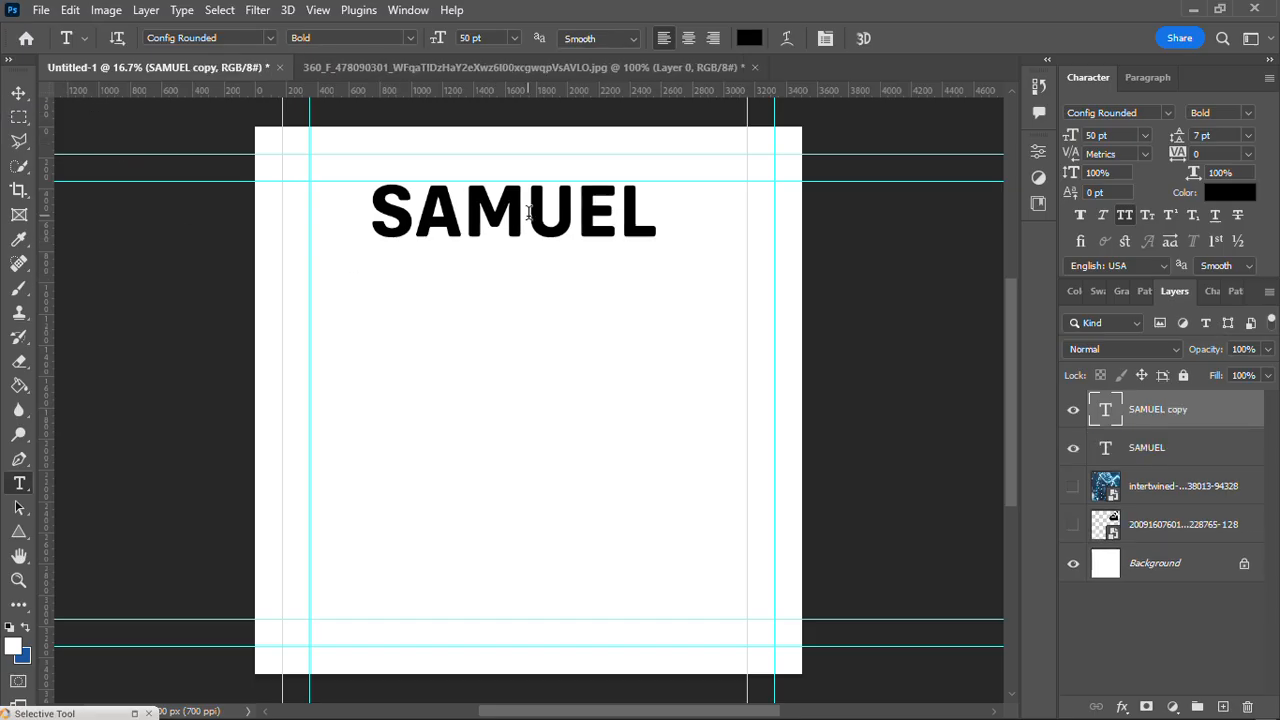
key(ctrl)
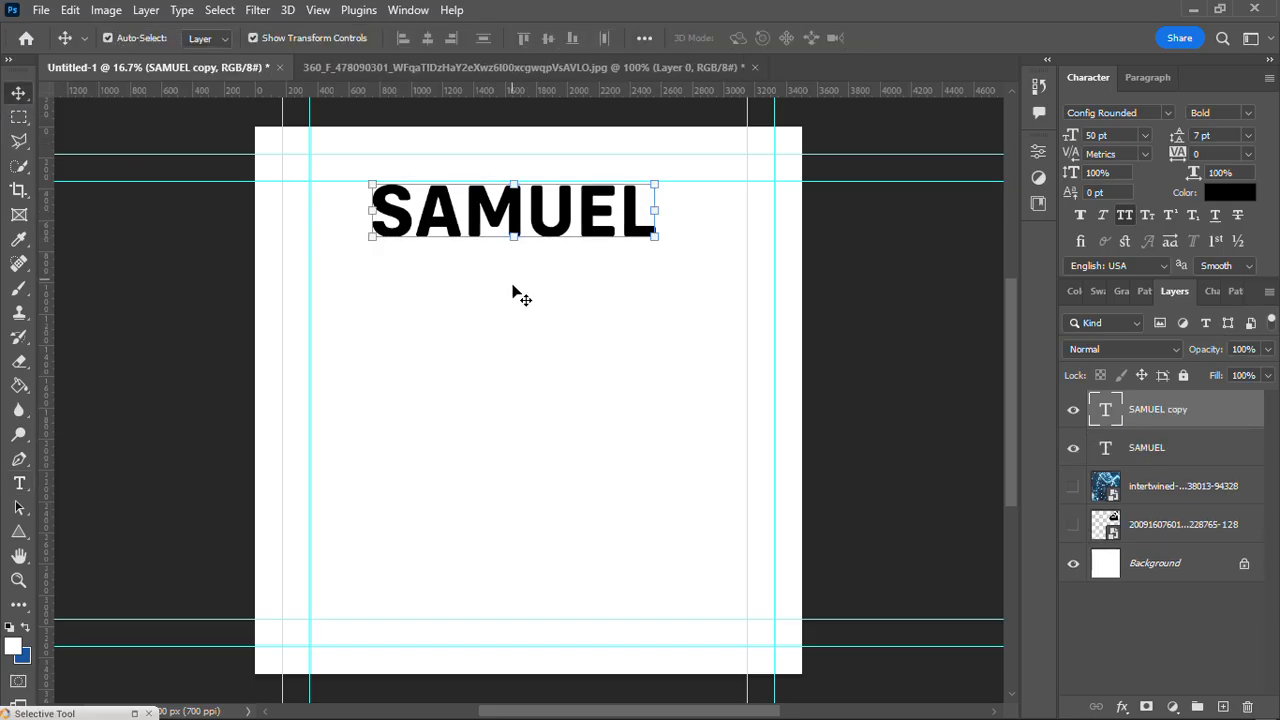
drag(512, 210, 515, 291)
Filter the fonts to Serif and set the upper name text in Century Regular.
click(512, 212)
double_click(512, 212)
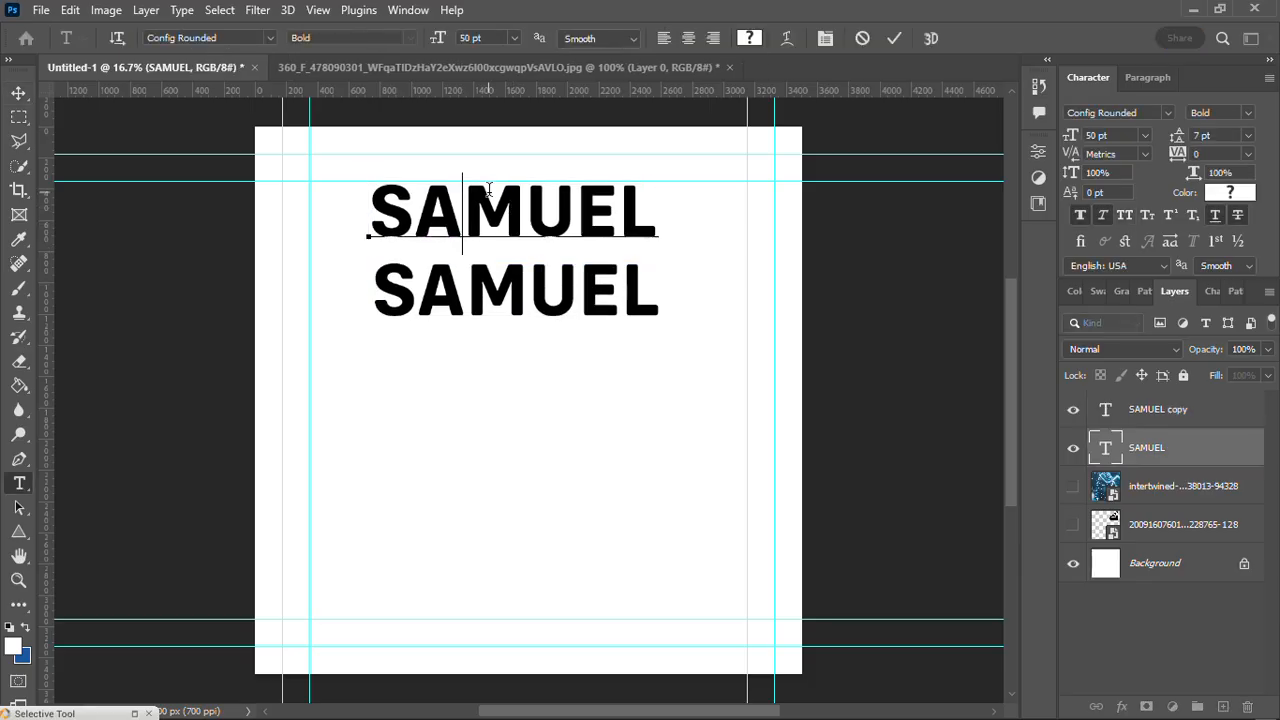
click(200, 37)
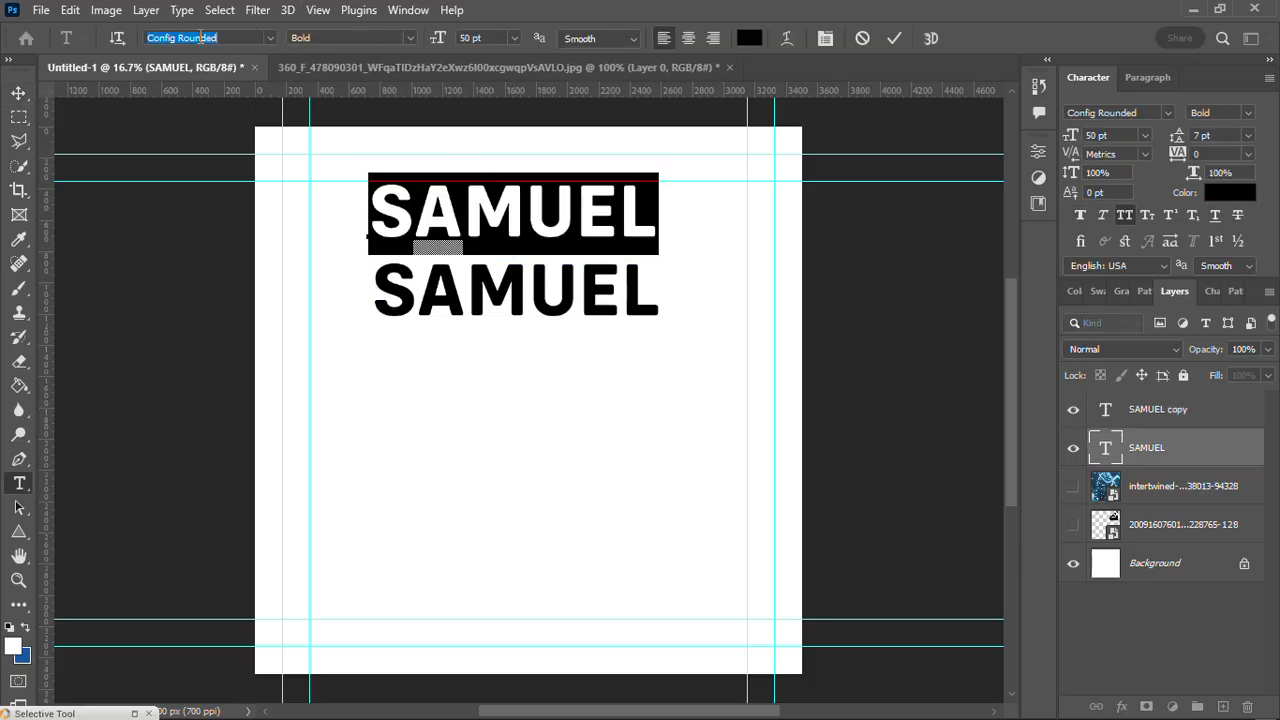
text(Century Gothic)
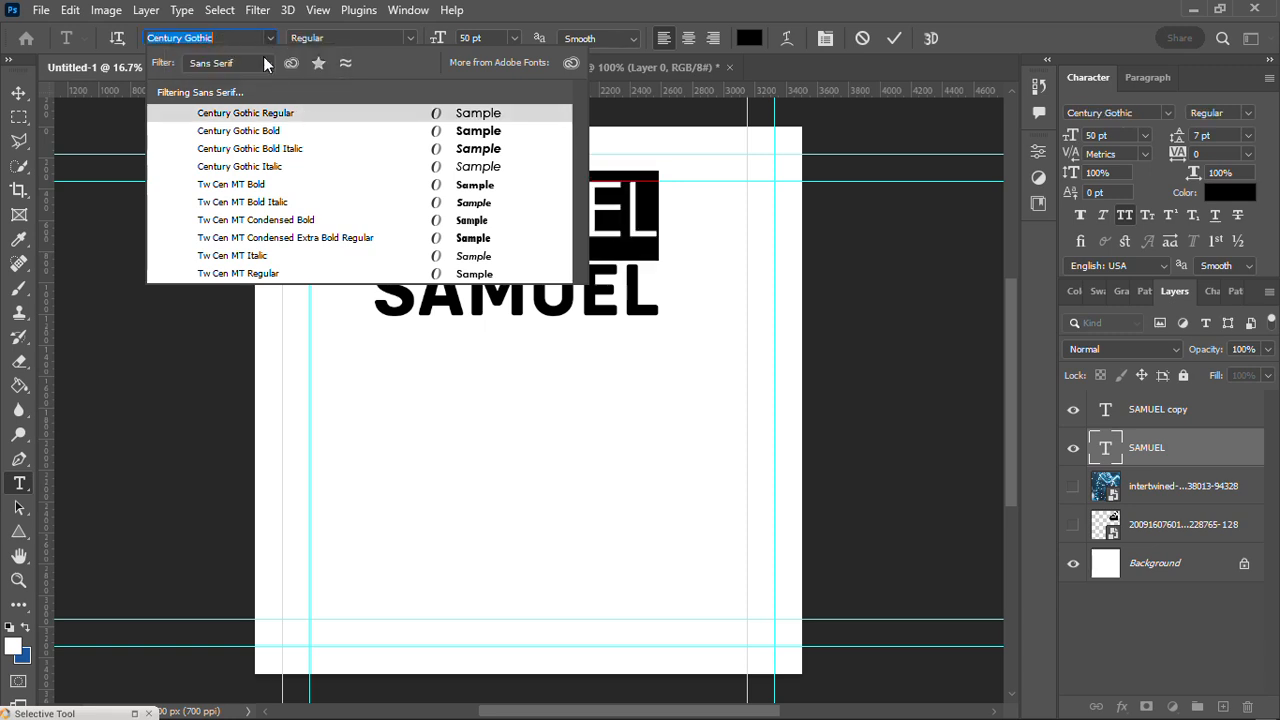
click(266, 63)
click(230, 107)
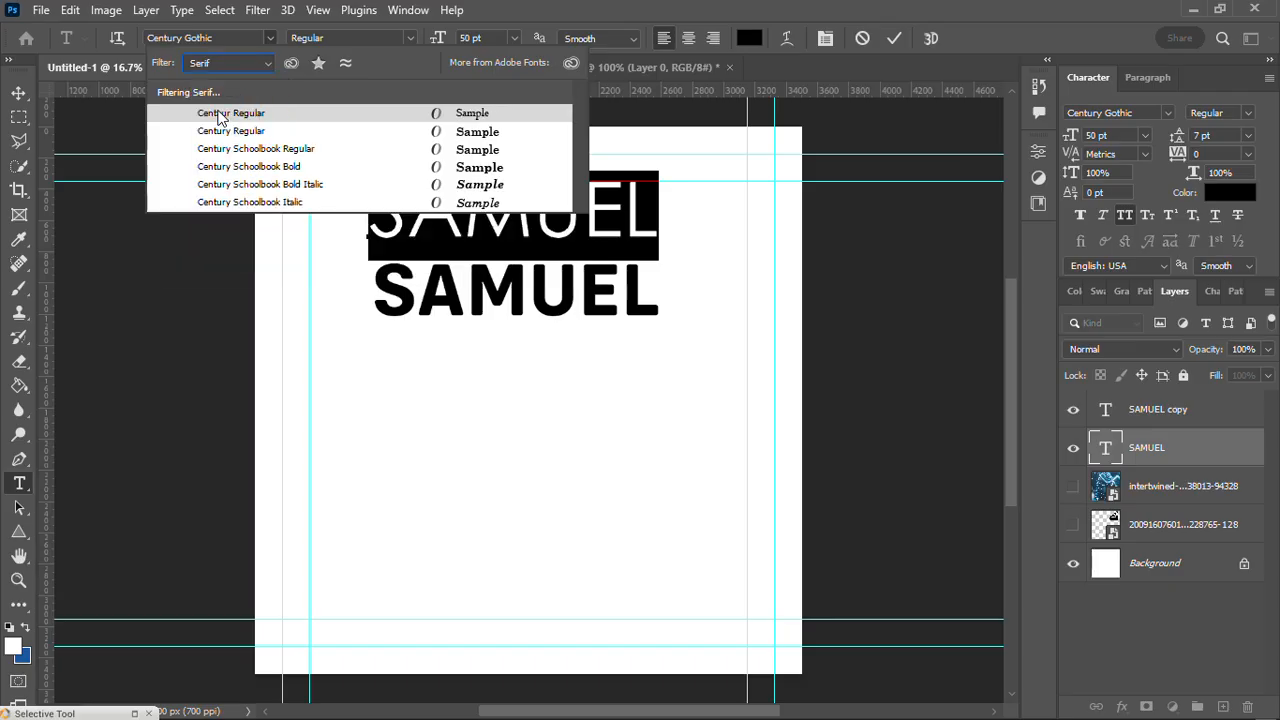
click(309, 139)
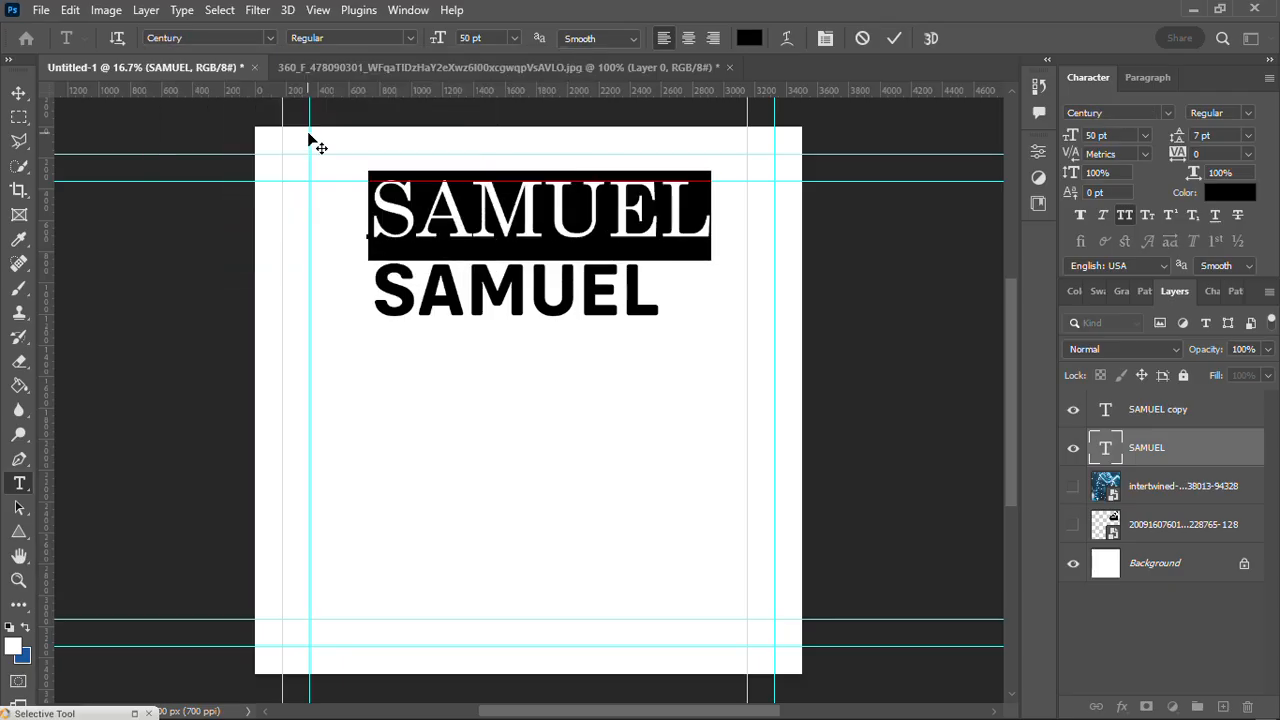
click(894, 38)
Nudge the lower sans serif name text slightly beneath the serif one.
key(v)
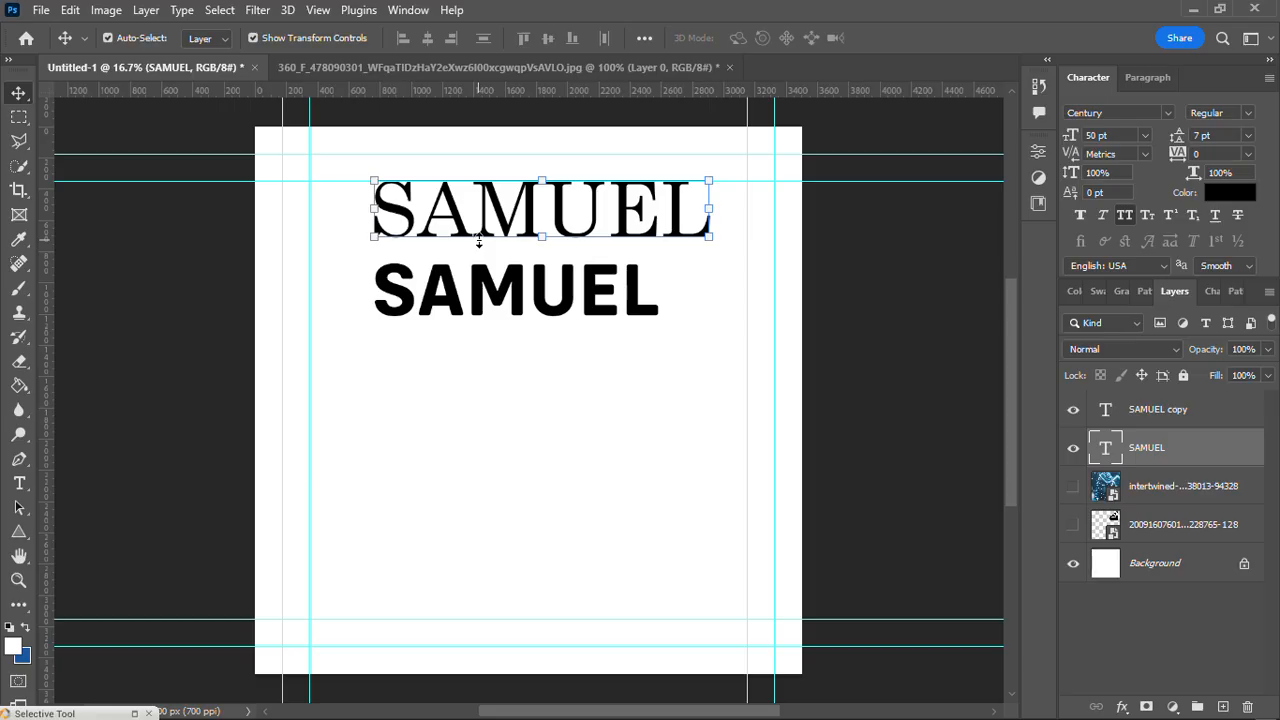
click(530, 285)
drag(520, 272, 523, 262)
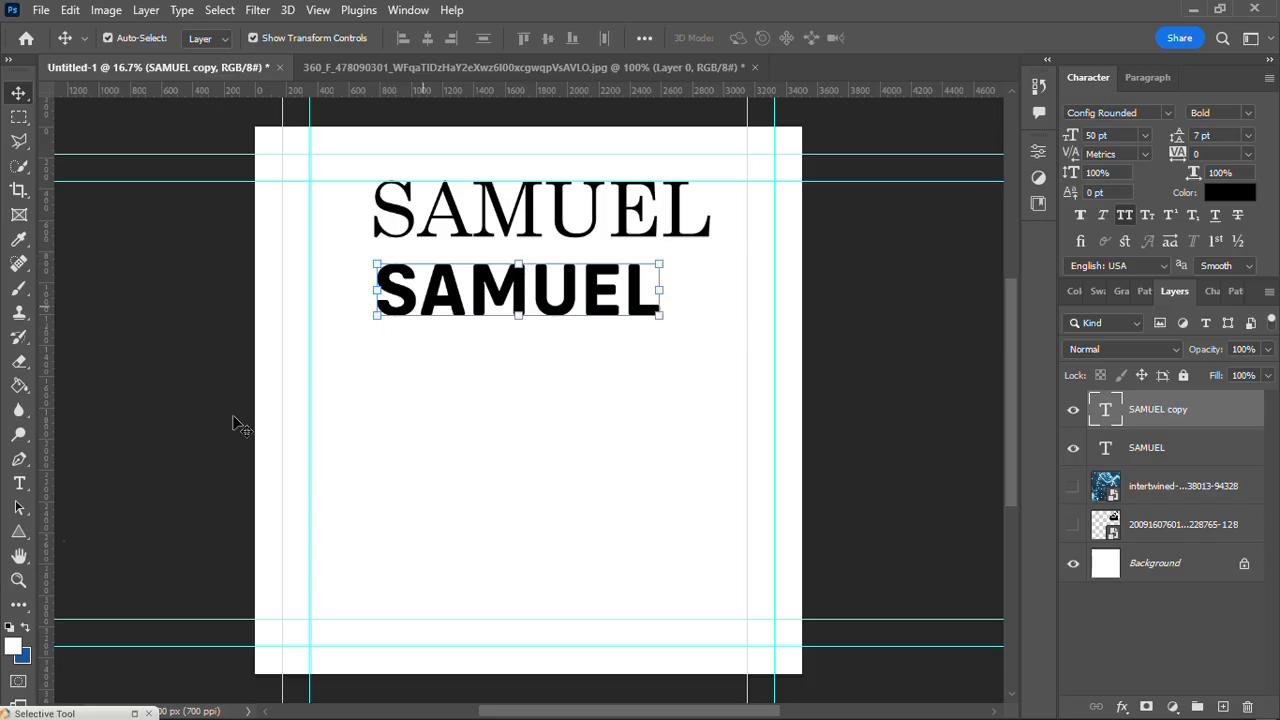
Filter the font list to the Script class without applying a new font to the lower name text.
click(22, 483)
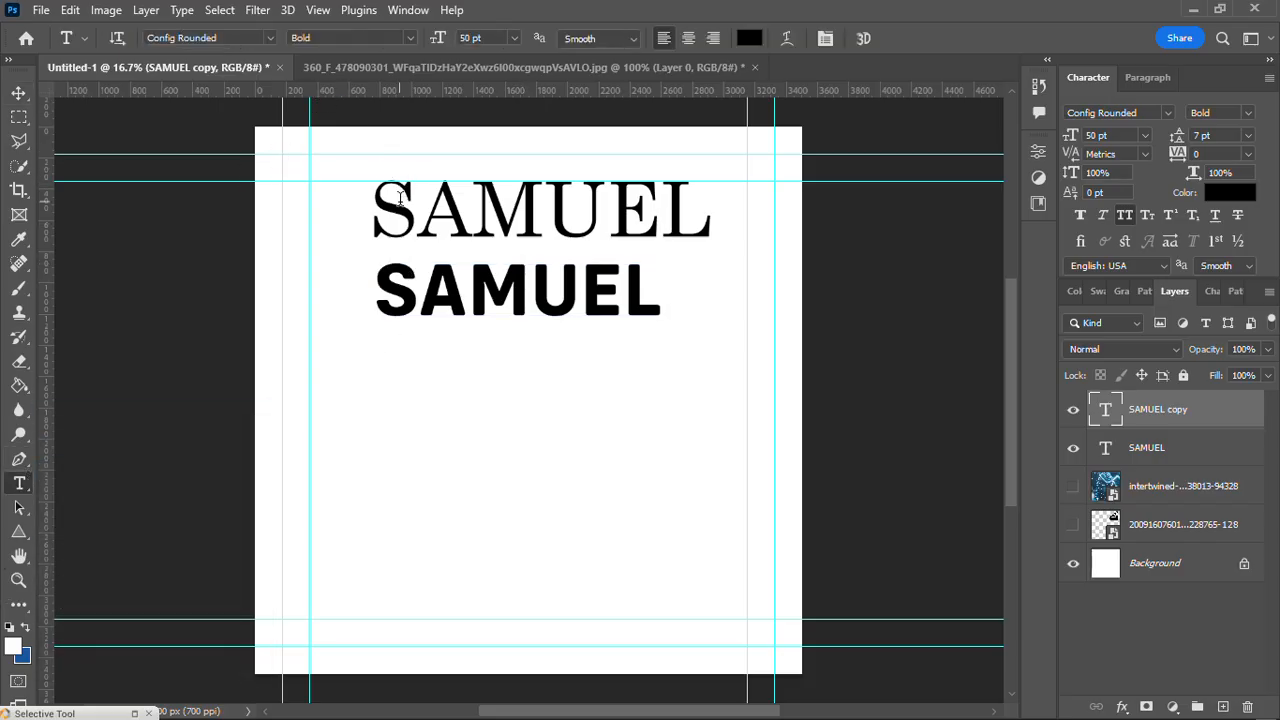
click(269, 38)
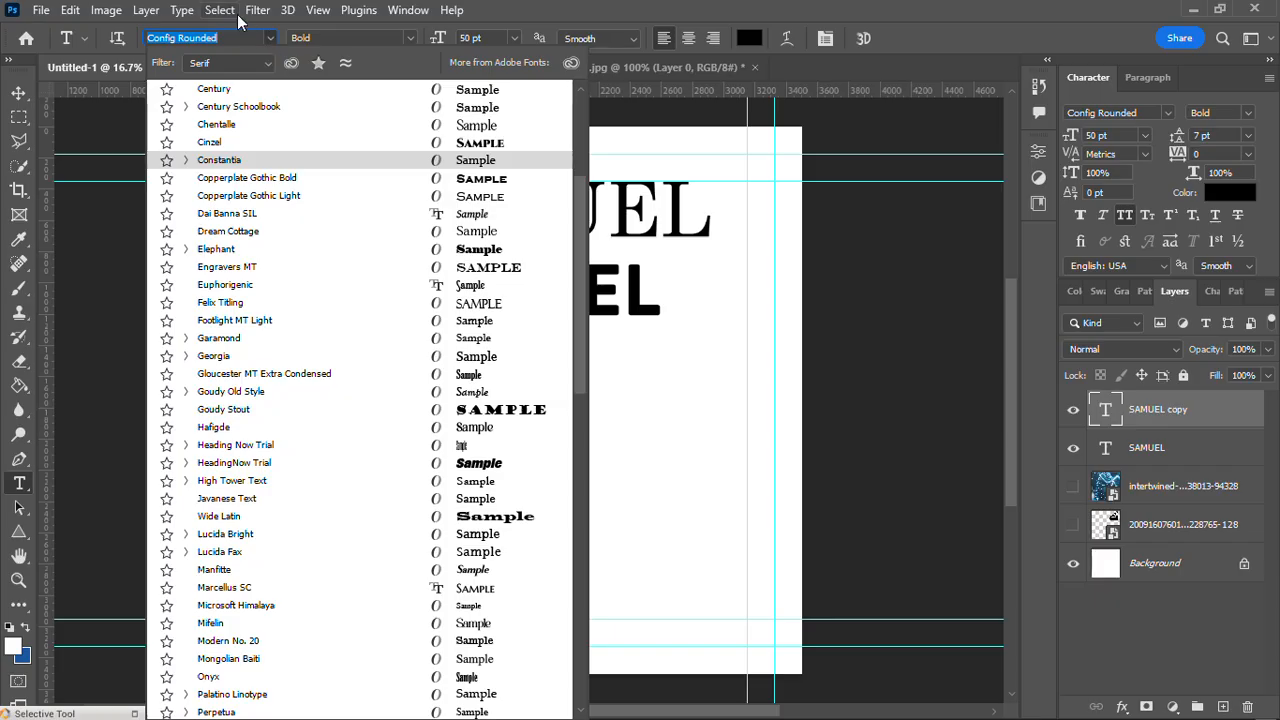
click(268, 63)
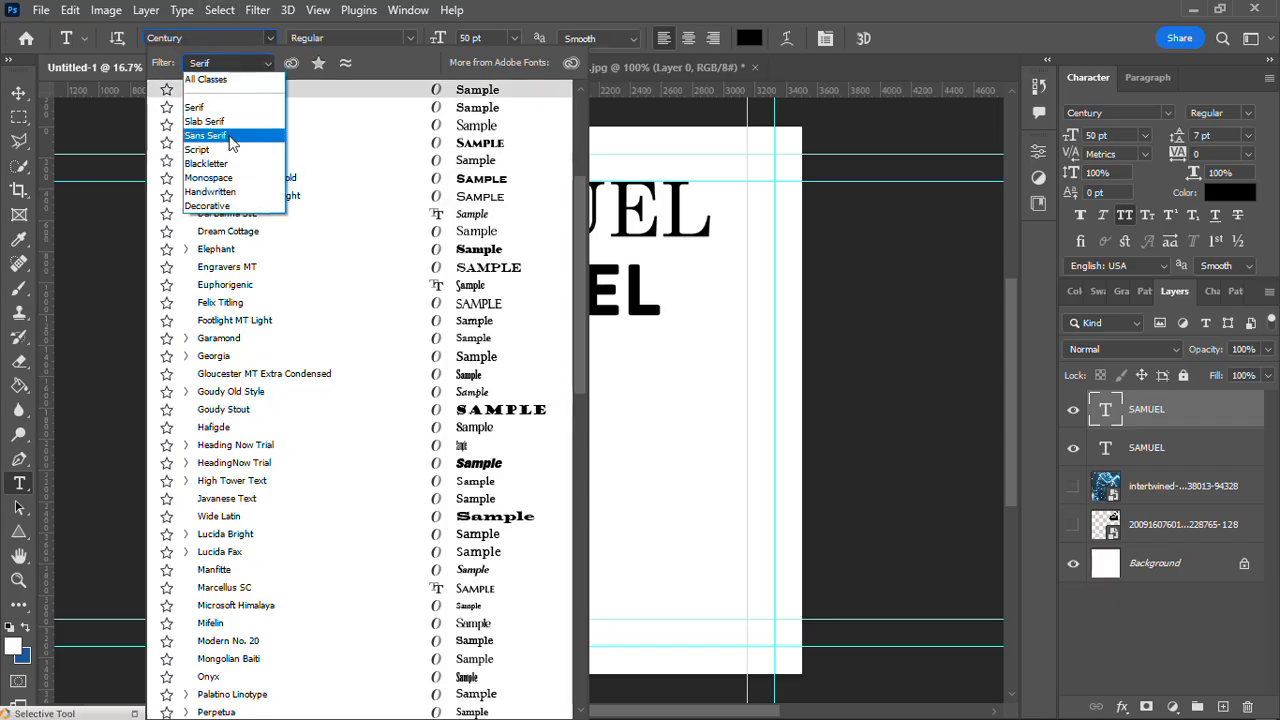
click(200, 149)
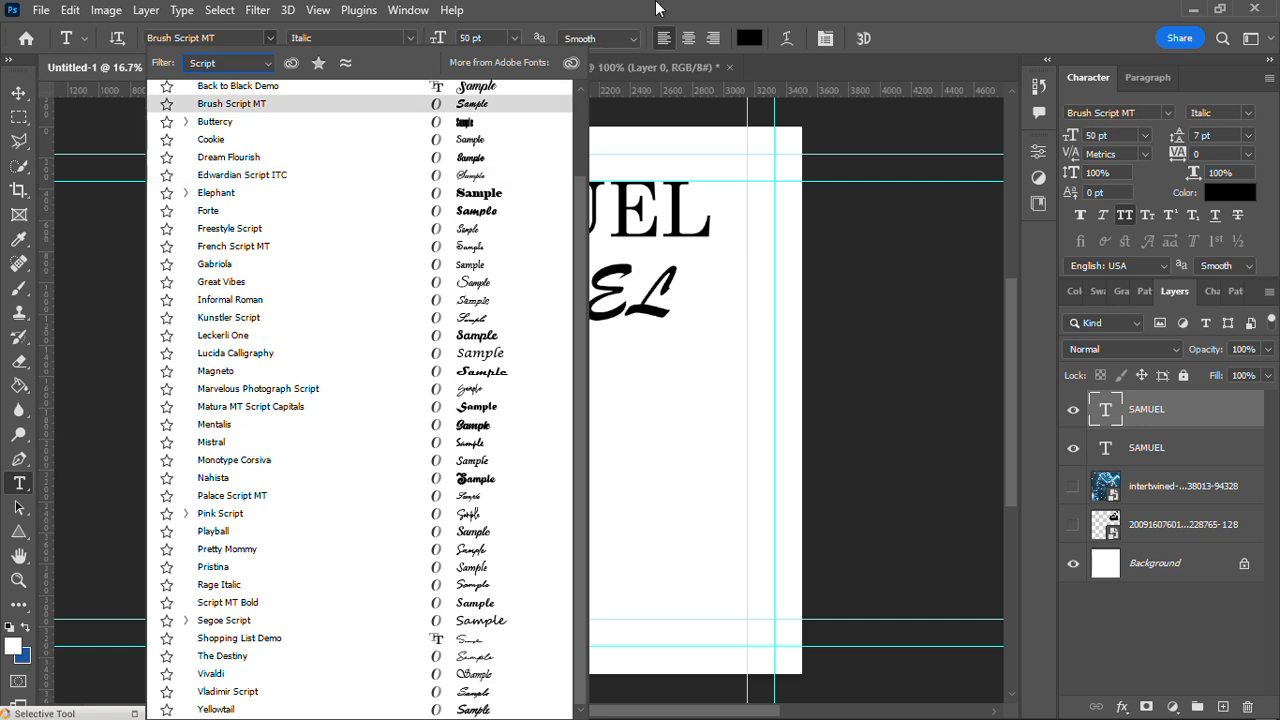
click(933, 3)
key(Escape)
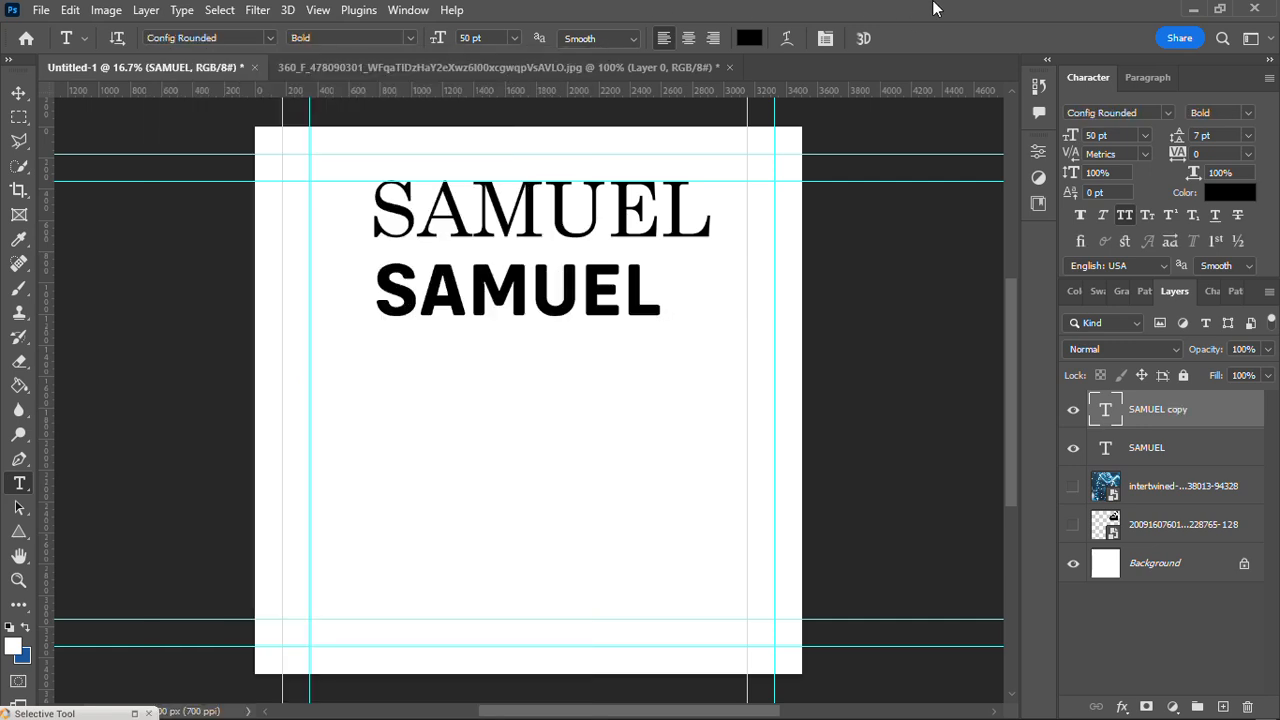
Start a new text layer beneath the two name texts, set it in Great Vibes and shift it toward the canvas's left edge.
click(429, 401)
drag(640, 469, 527, 457)
click(268, 38)
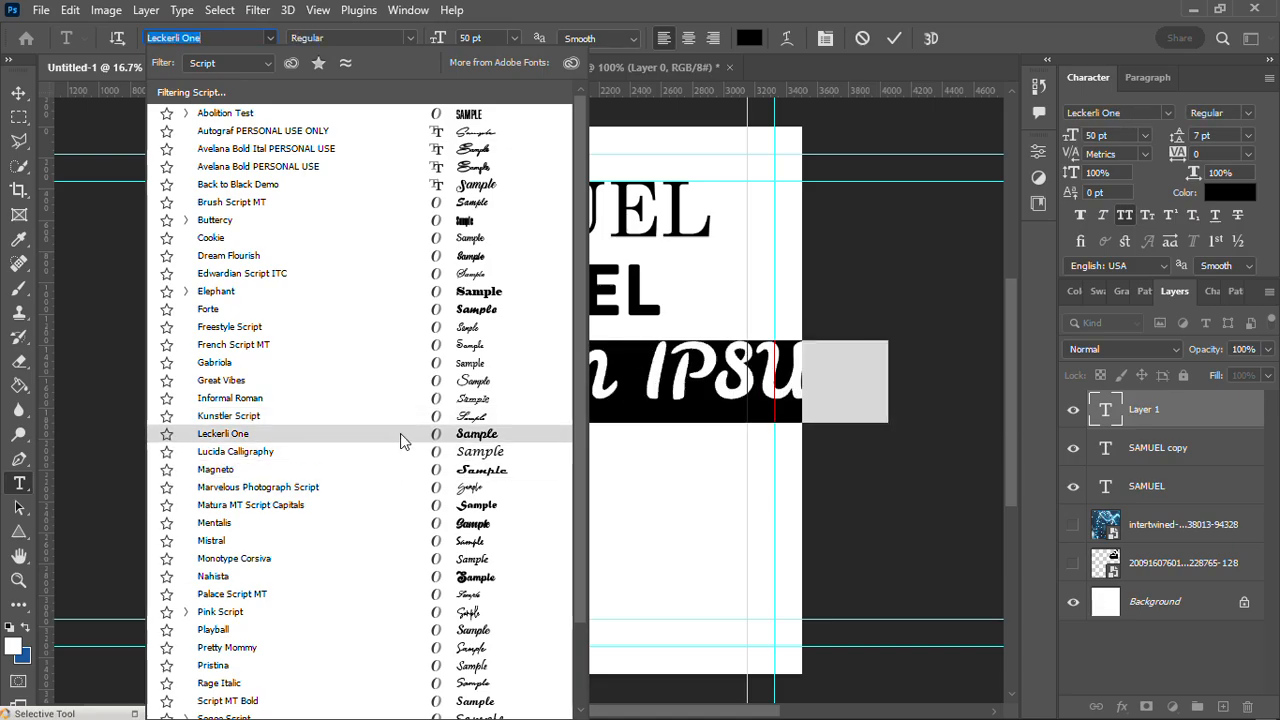
click(391, 380)
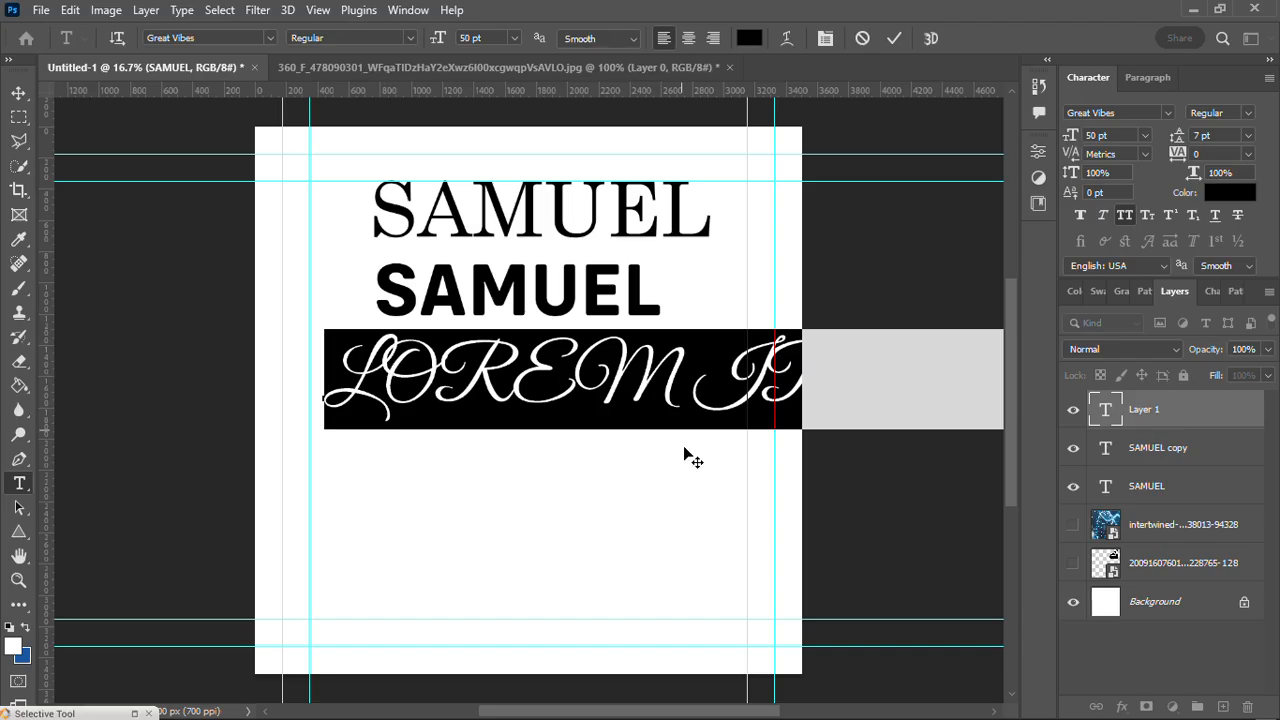
drag(686, 463, 597, 467)
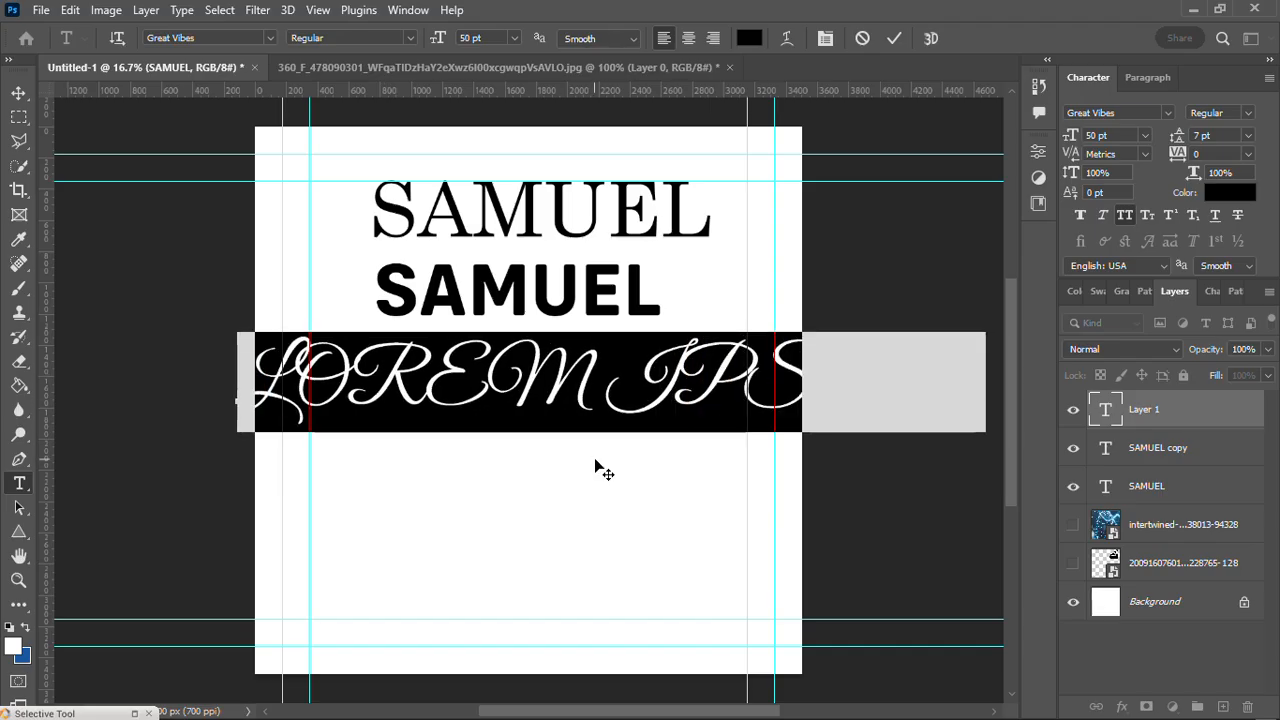
Replace the placeholder text with the same name, commit it and centre it beneath the sans serif name.
text(SaMUEL)
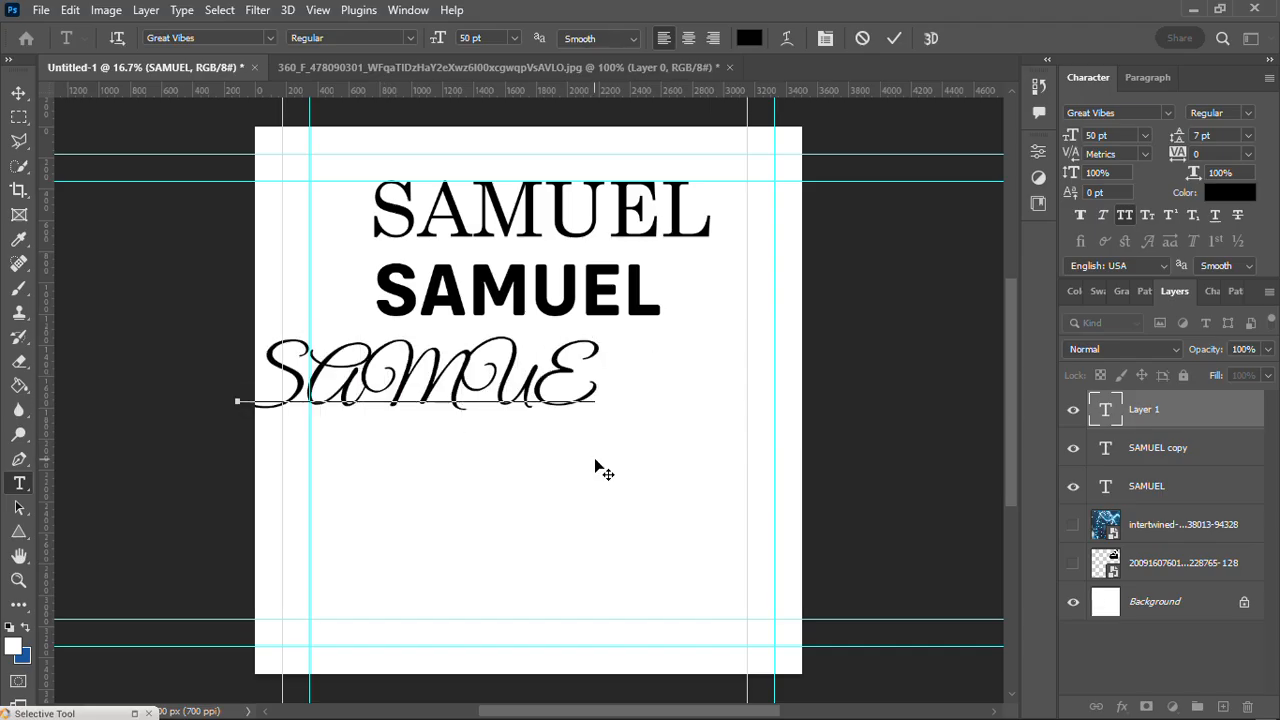
click(894, 38)
key(v)
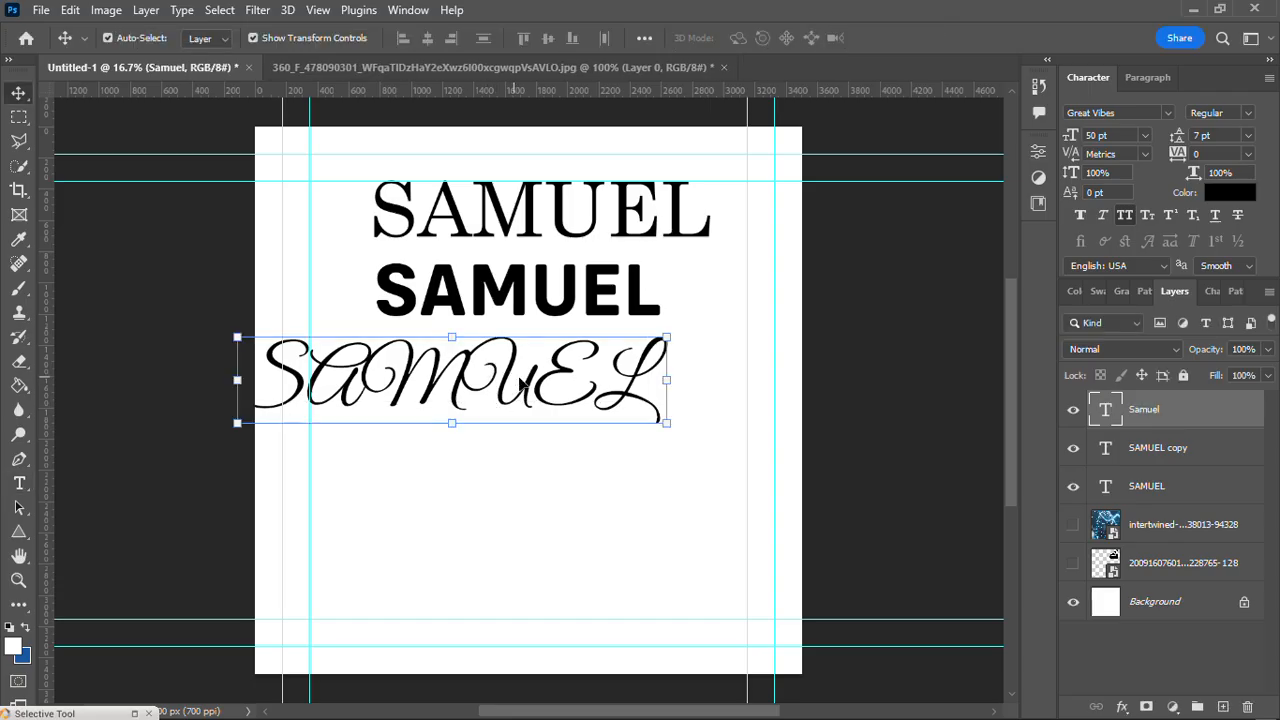
drag(533, 390, 613, 385)
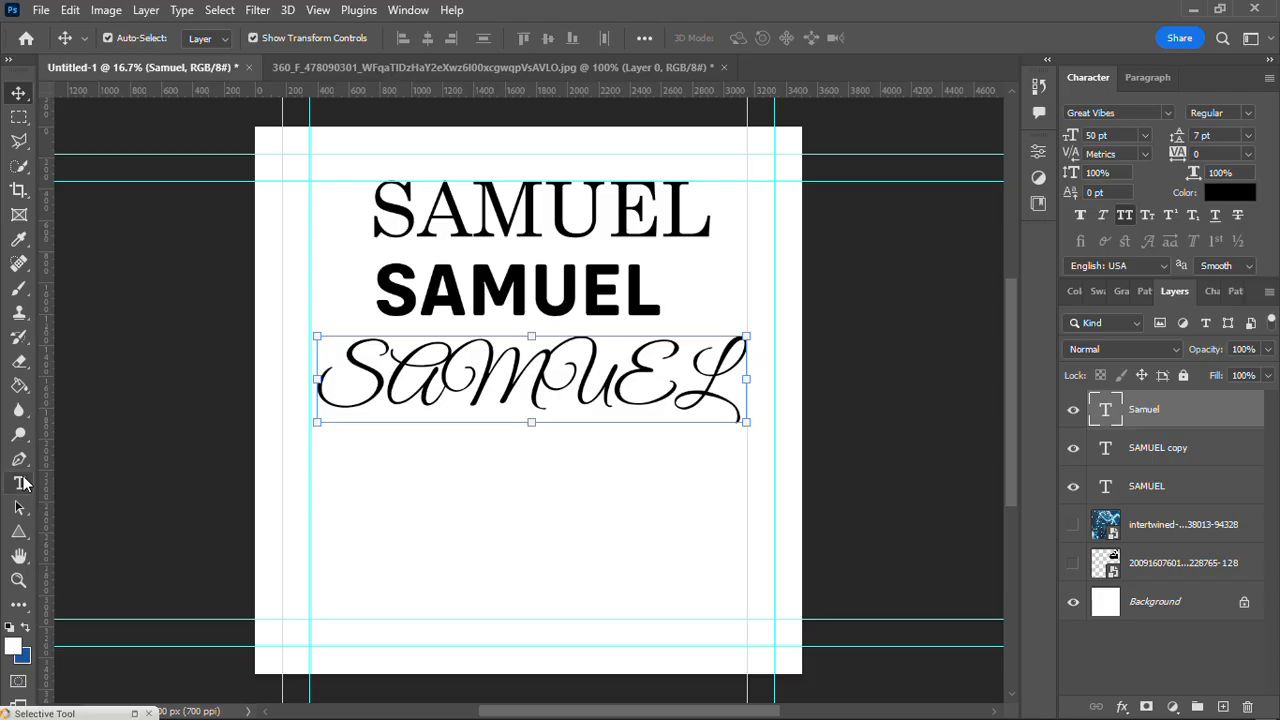
Set the font size of the script name text to 60 pt.
click(20, 483)
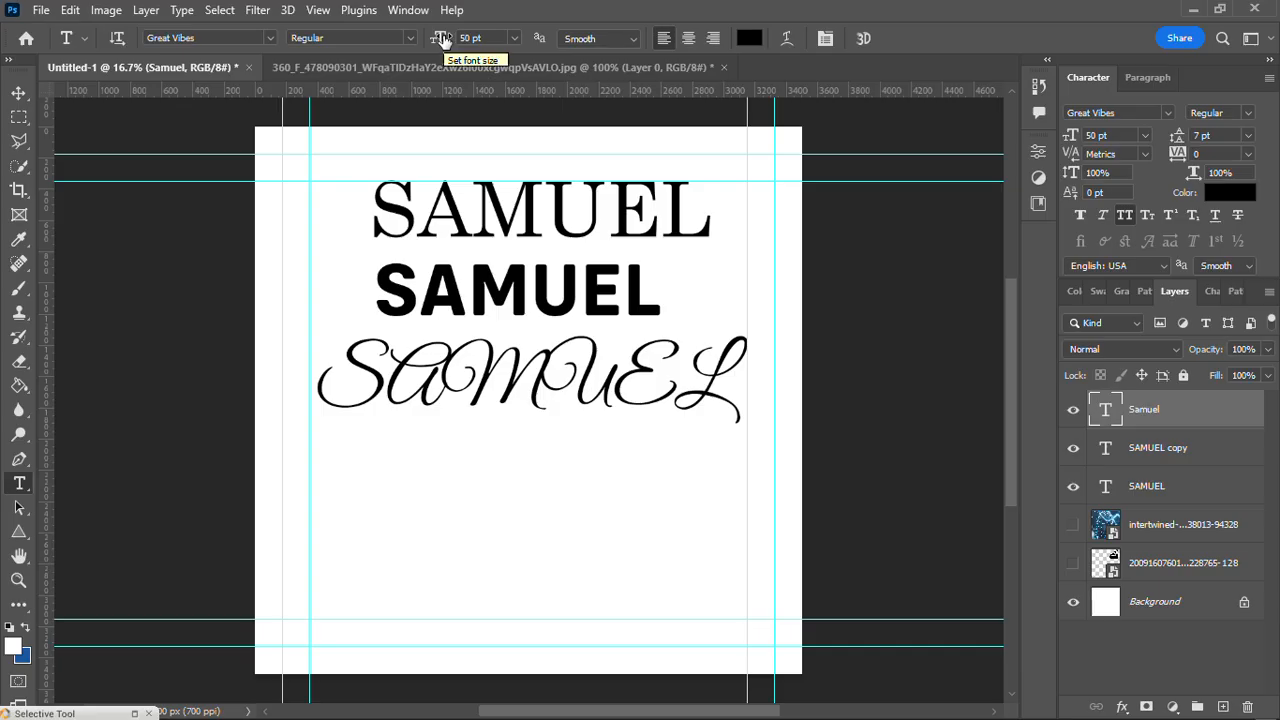
click(545, 356)
key(ctrl+a)
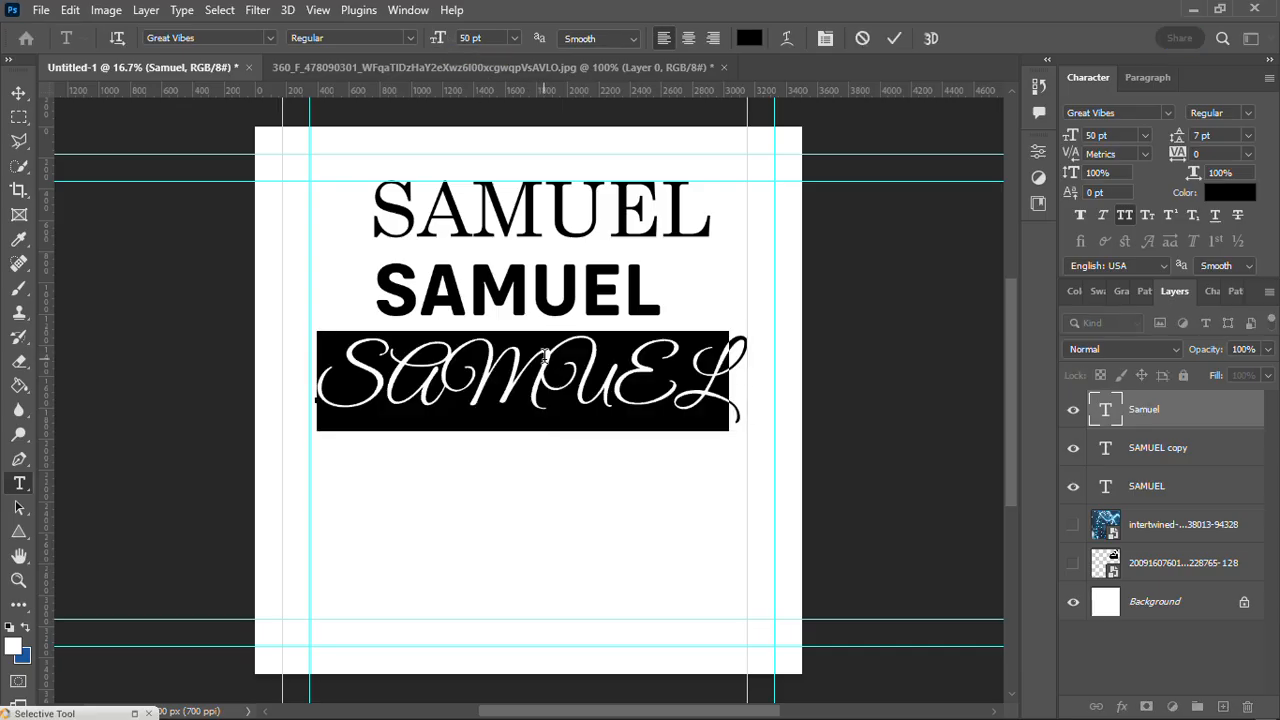
drag(441, 40, 451, 43)
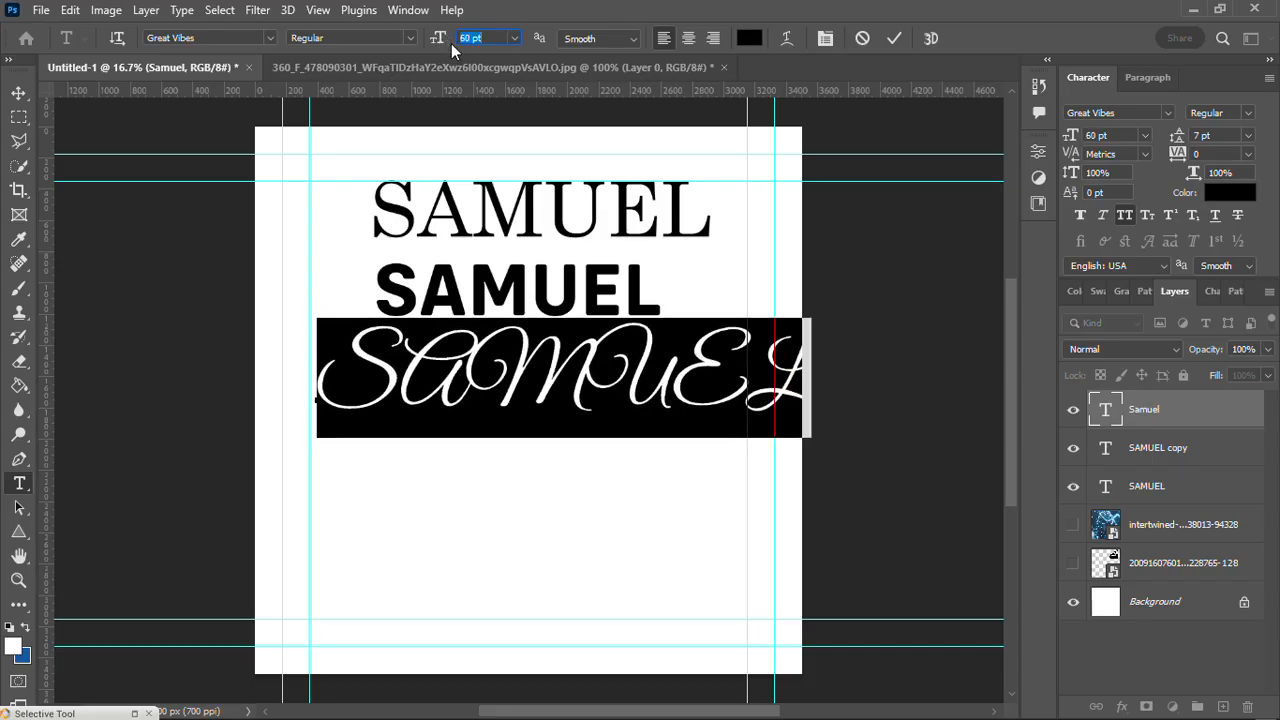
click(900, 37)
click(21, 96)
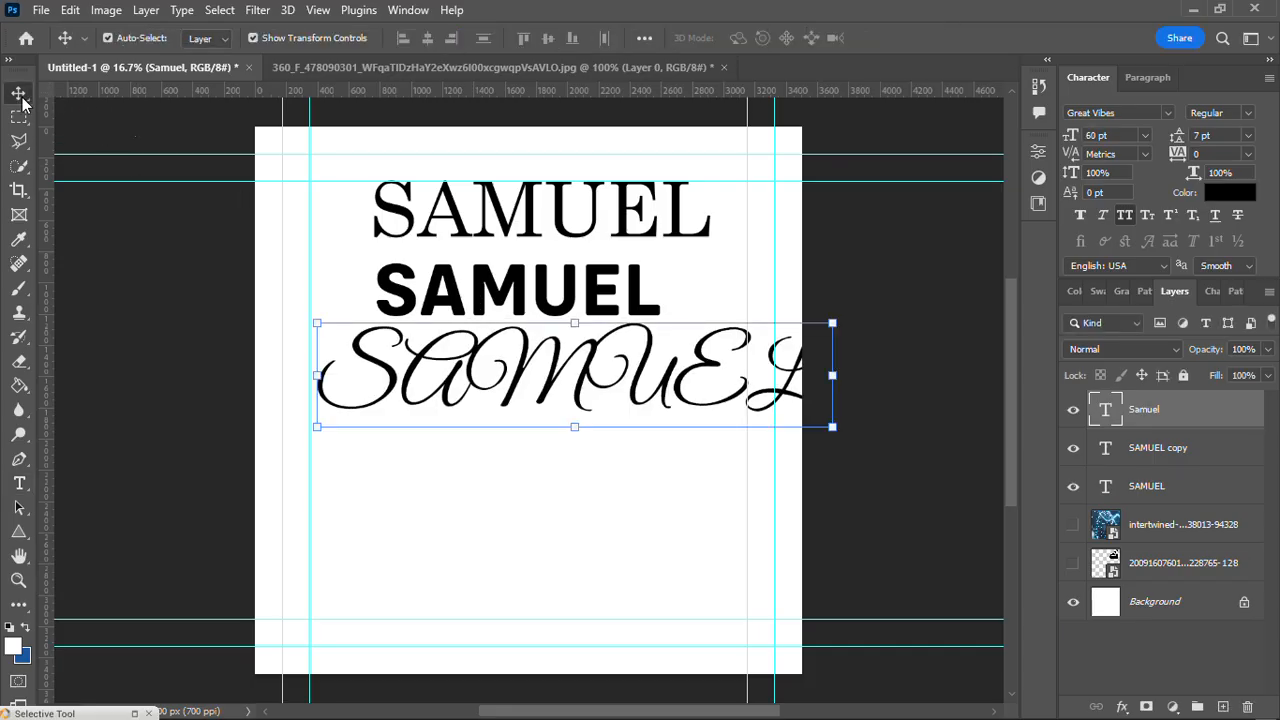
Centre the enlarged script name horizontally on the canvas and move it lower, leaving a gap below the sans serif name.
drag(590, 378, 541, 393)
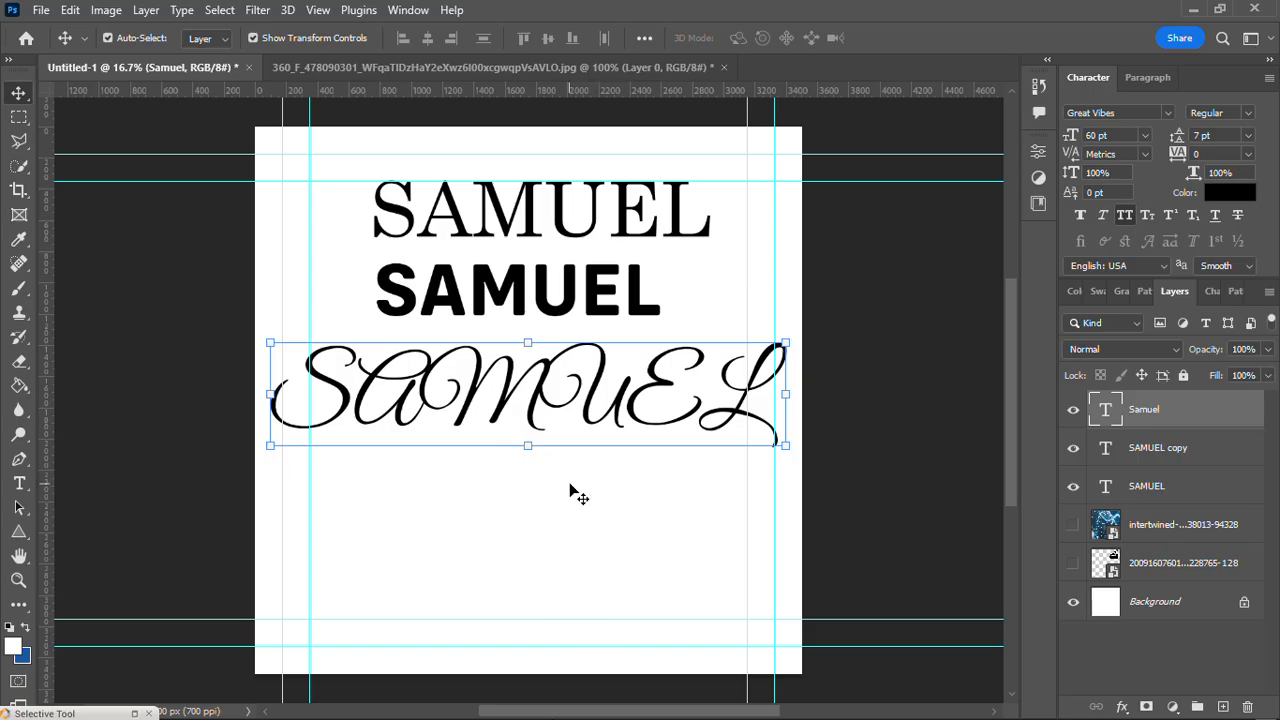
drag(548, 396, 540, 396)
drag(540, 388, 542, 410)
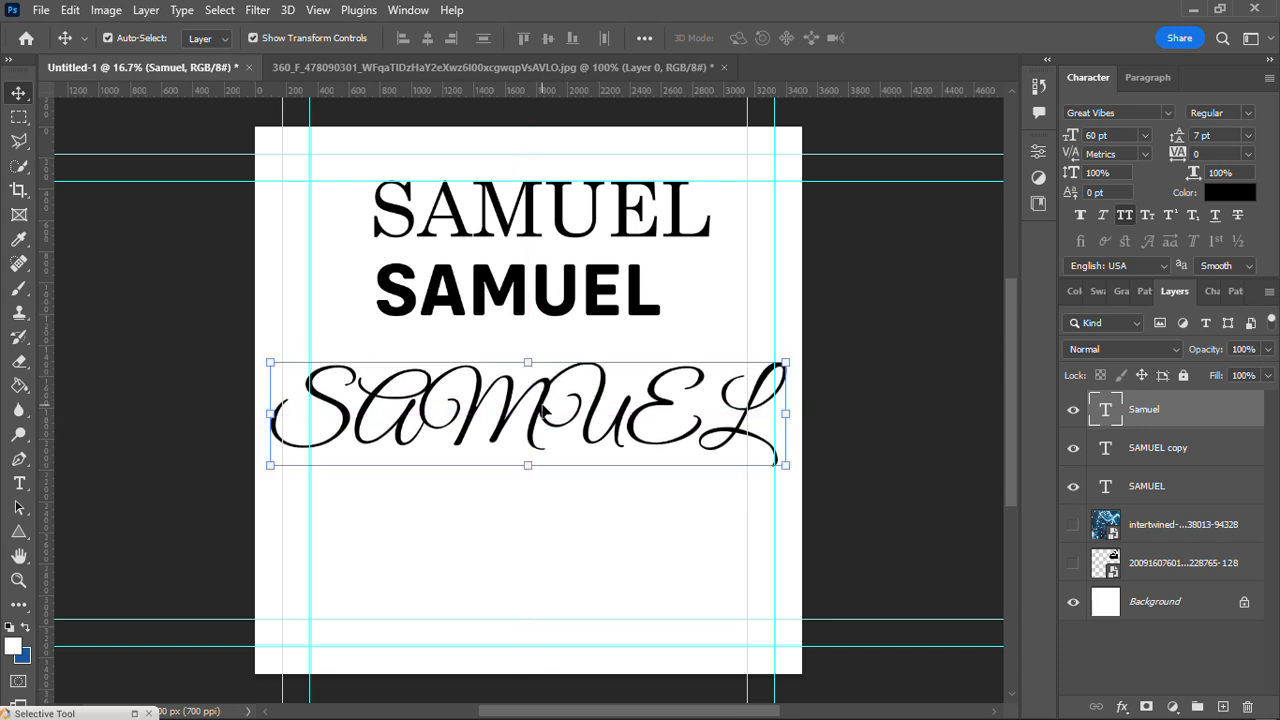
Reset the font class filter to All Classes and set the lowest name text in Akira Expanded Super Bold.
click(19, 483)
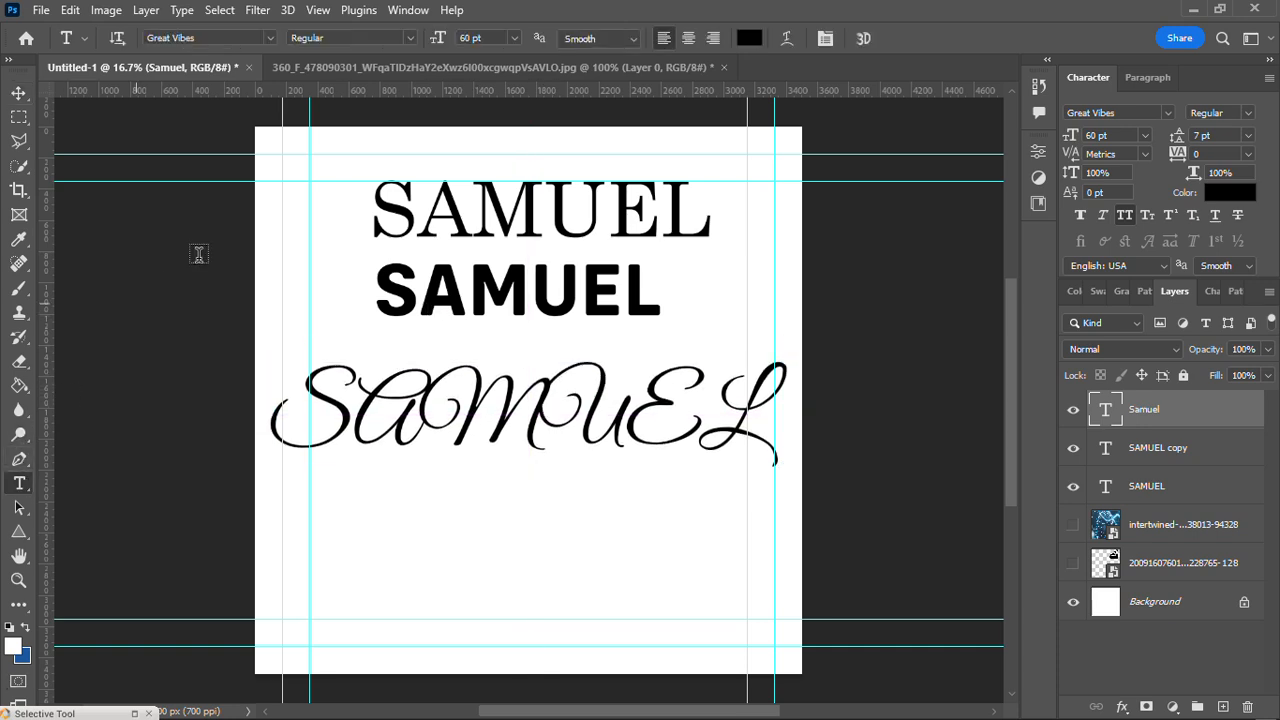
click(271, 38)
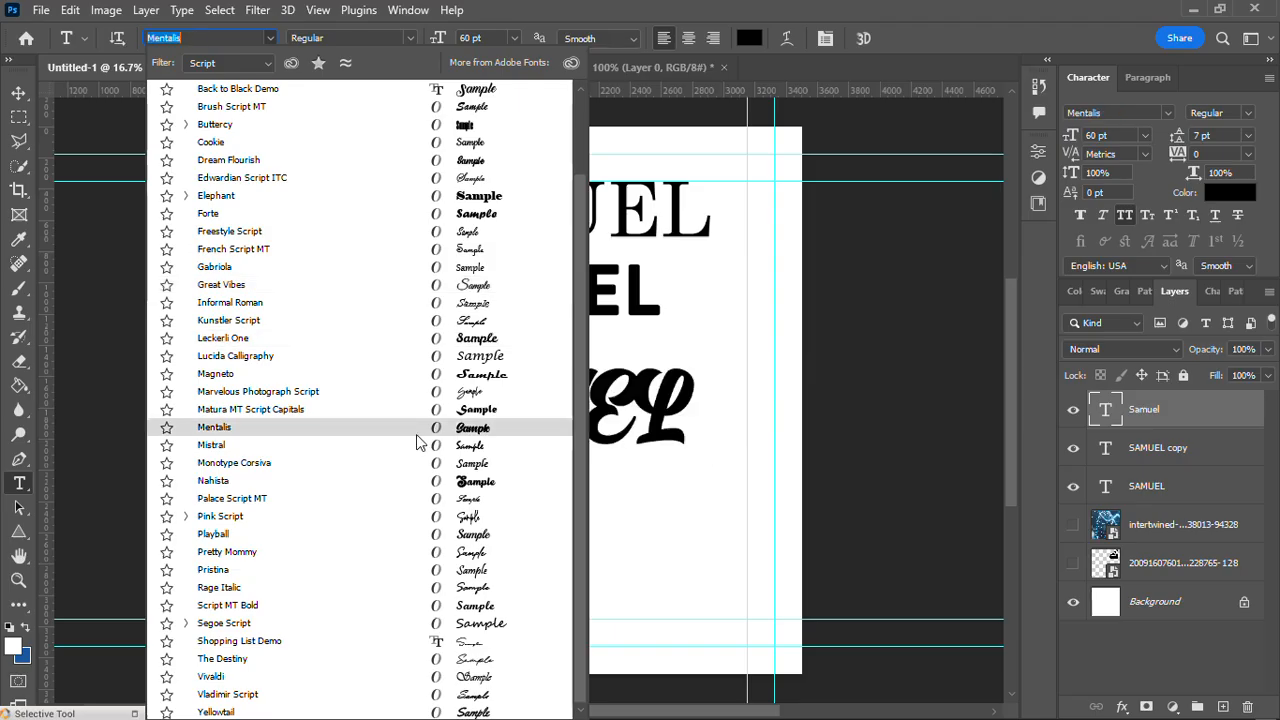
click(271, 63)
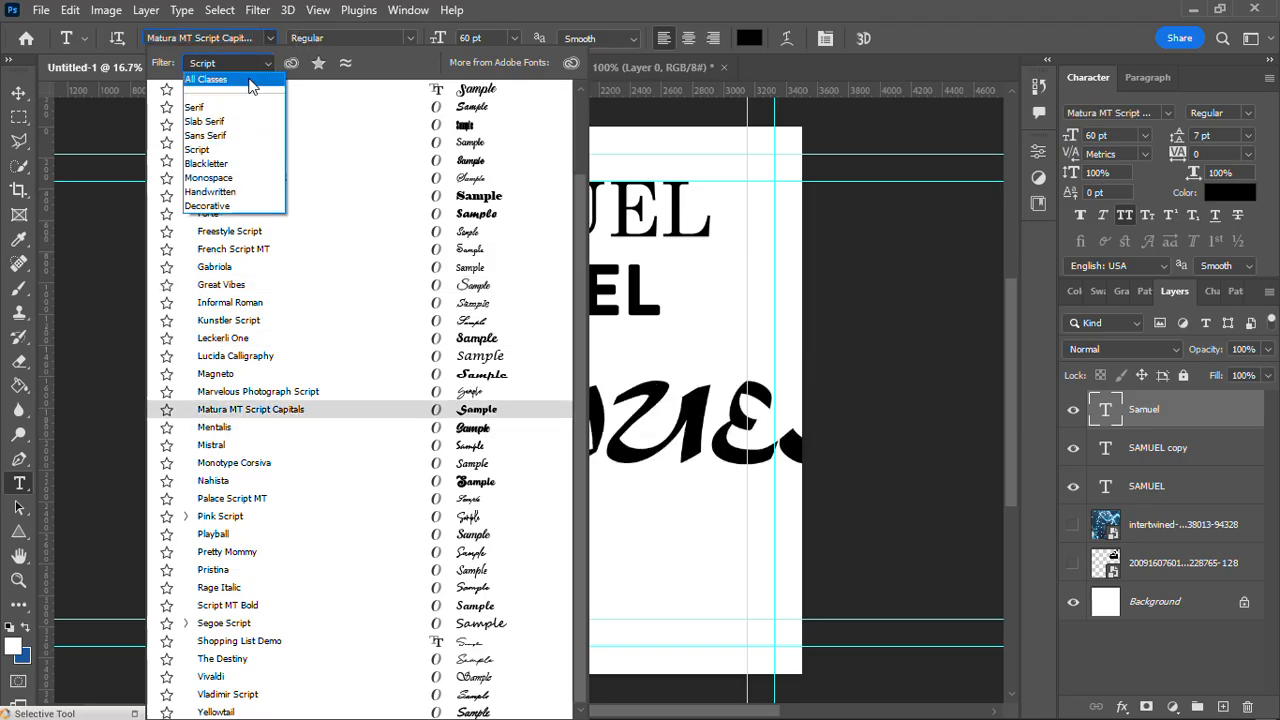
click(270, 75)
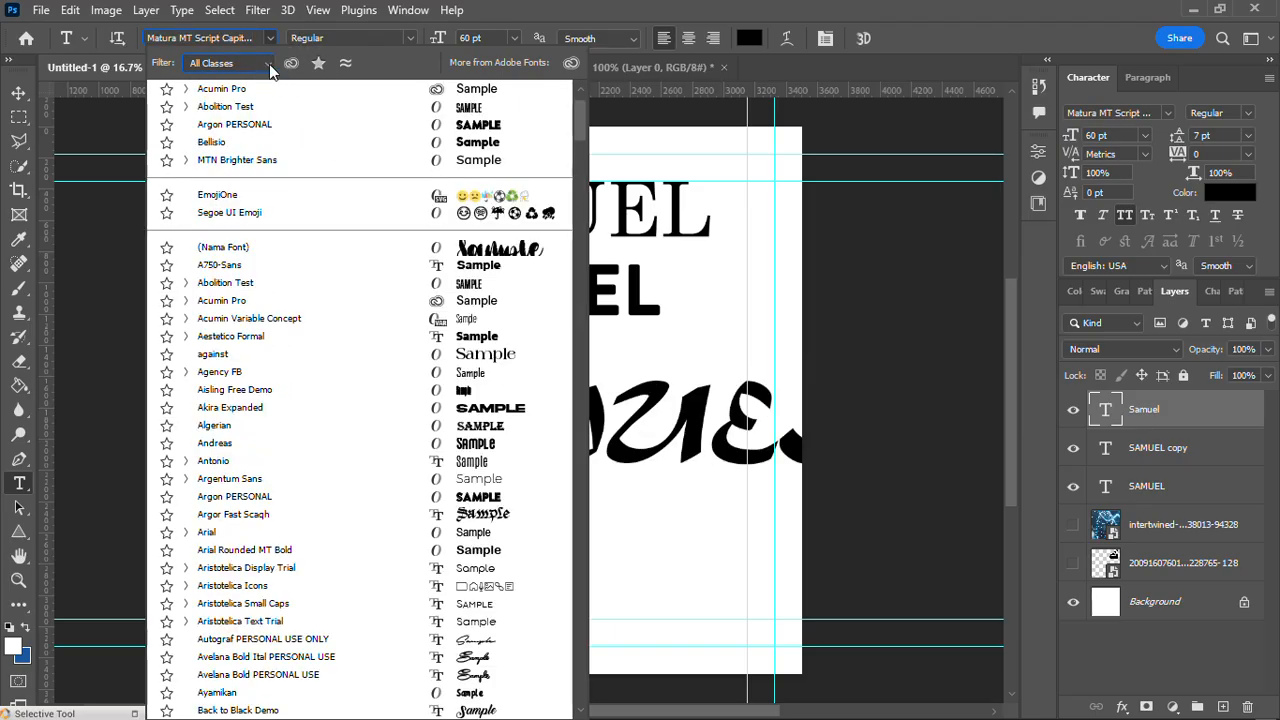
click(458, 414)
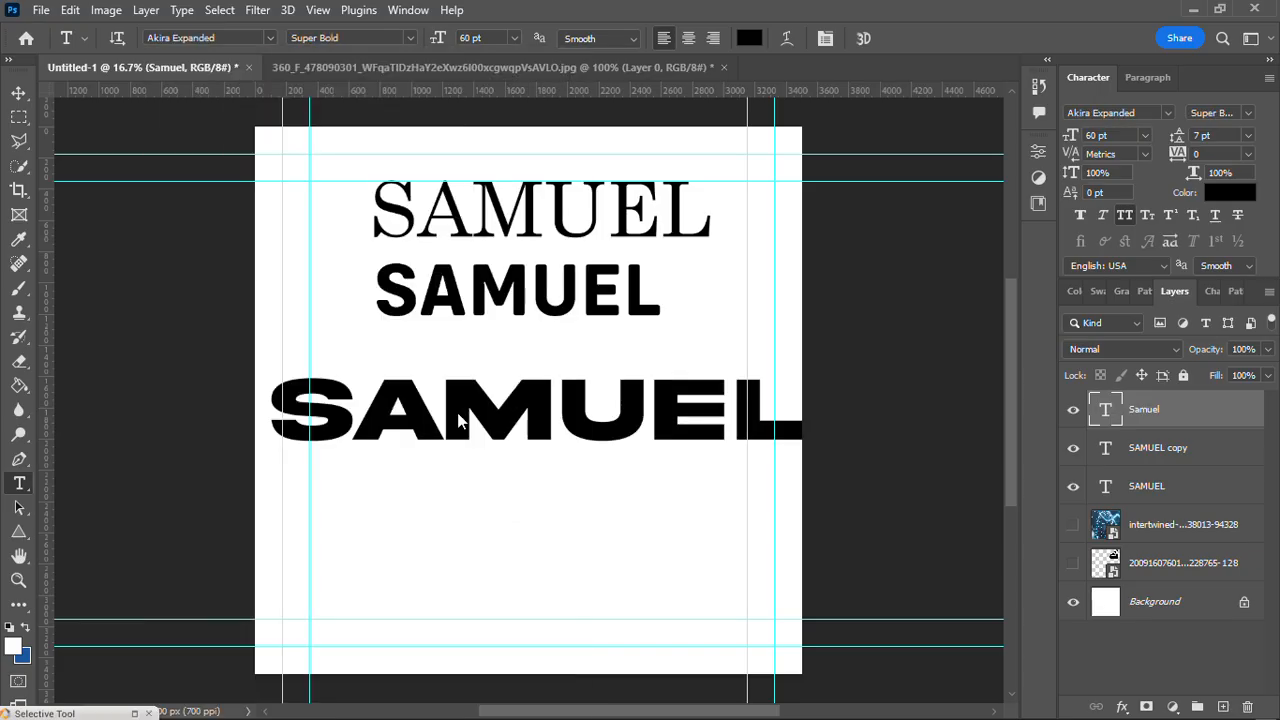
Preview the lowest name text in successive fonts from the list, including Montserrat, against, Aisling Free Demo, Algerian and Baloo.
click(255, 38)
click(255, 38)
key(Down)
key(Down)
key(Down)
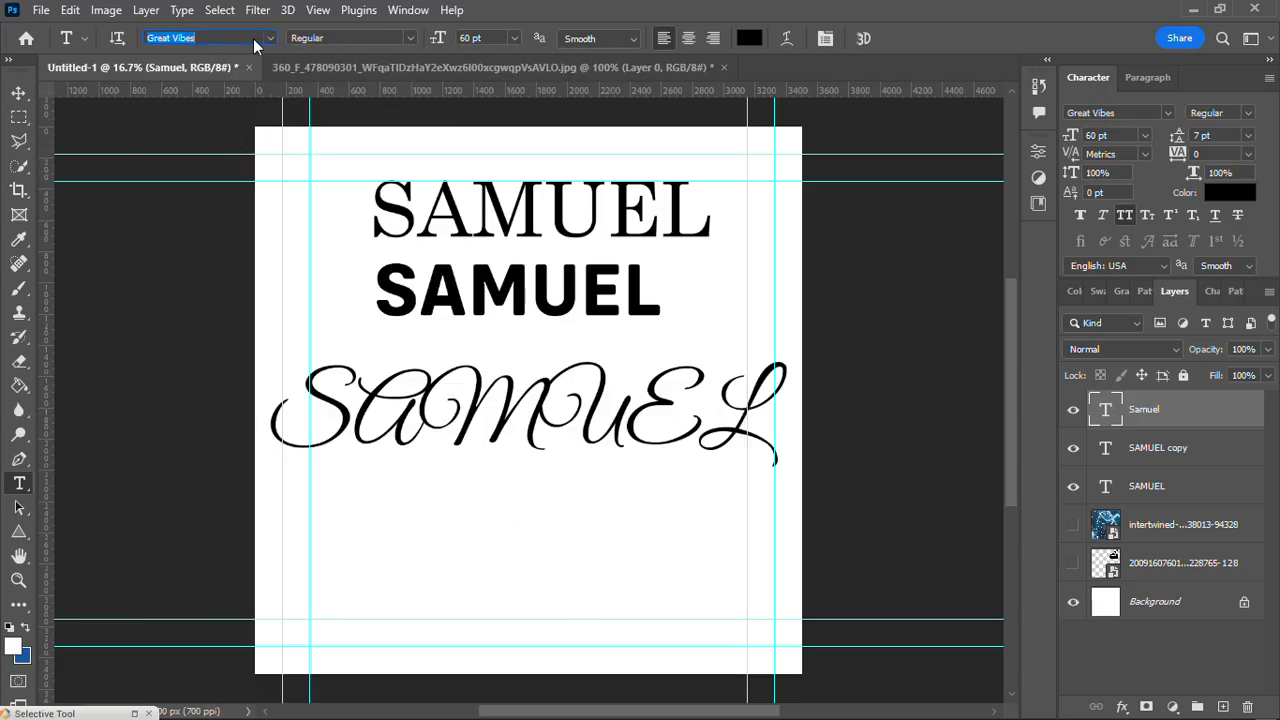
key(Down)
key(Down)
key(Down)
key(Down)
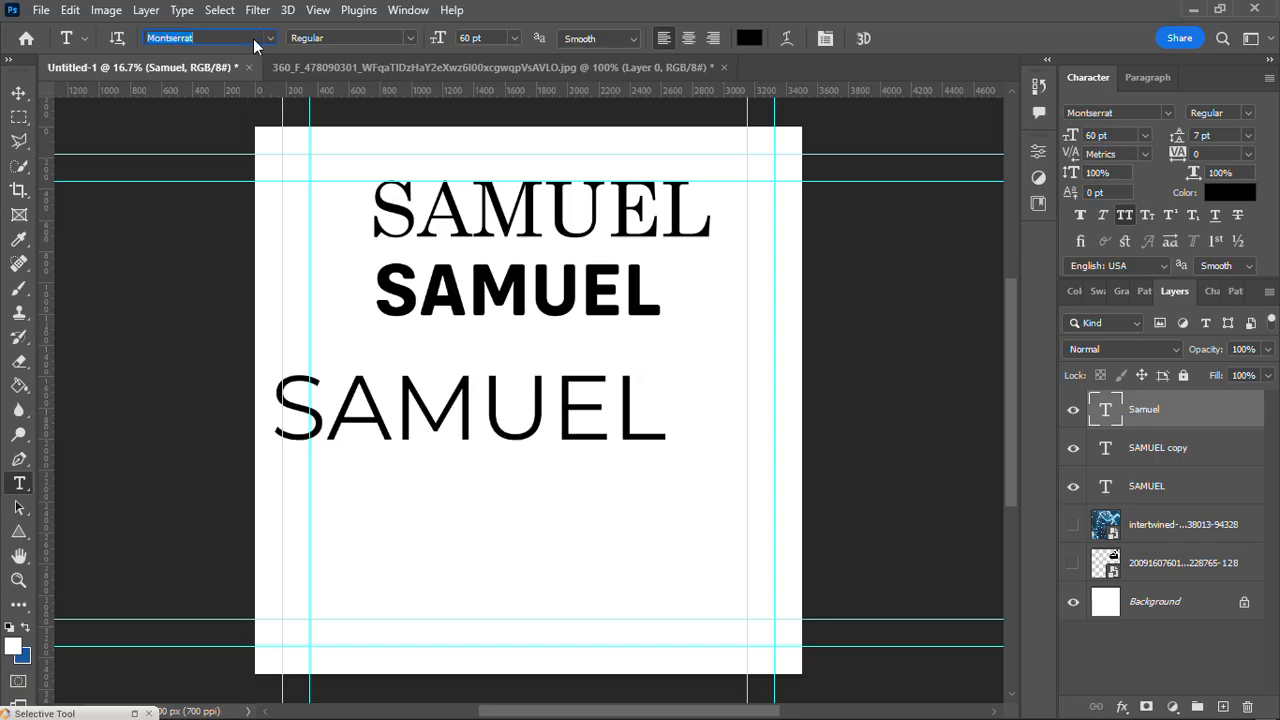
key(Down)
key(Down)
key(Down)
key(Down)
key(Down)
key(Down)
key(Down)
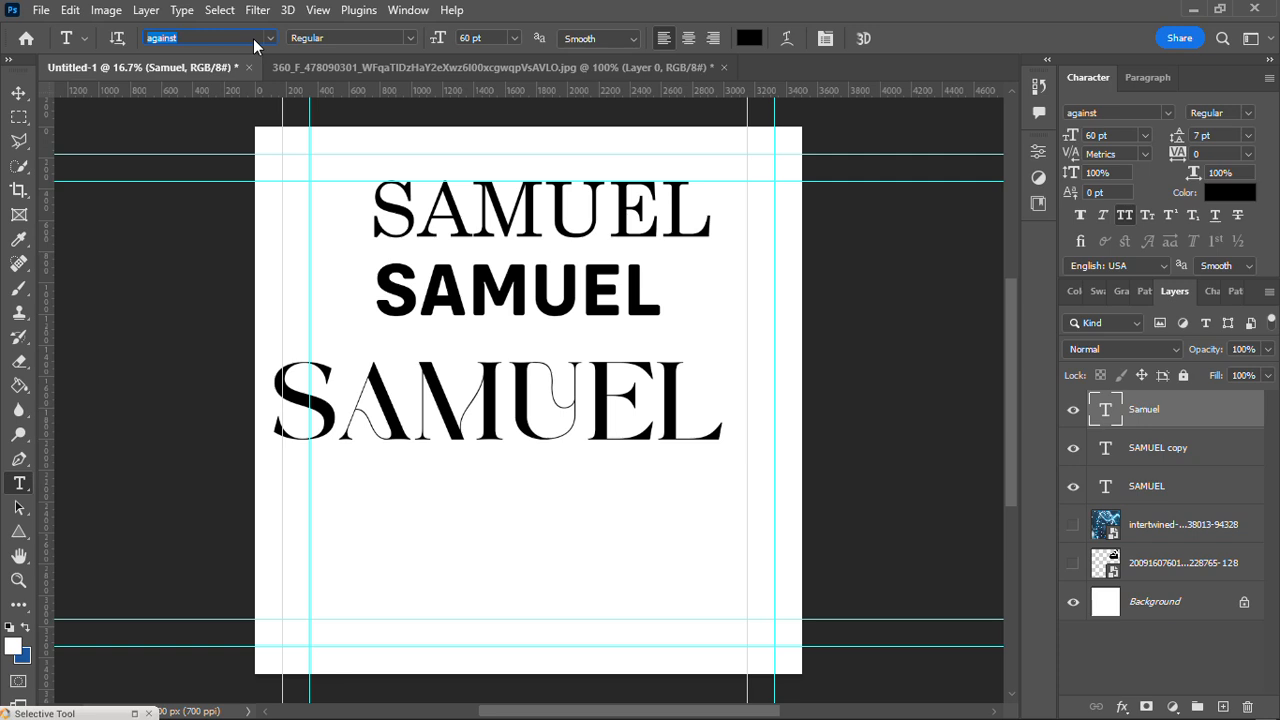
key(Down)
key(Down)
key(Down)
key(Up)
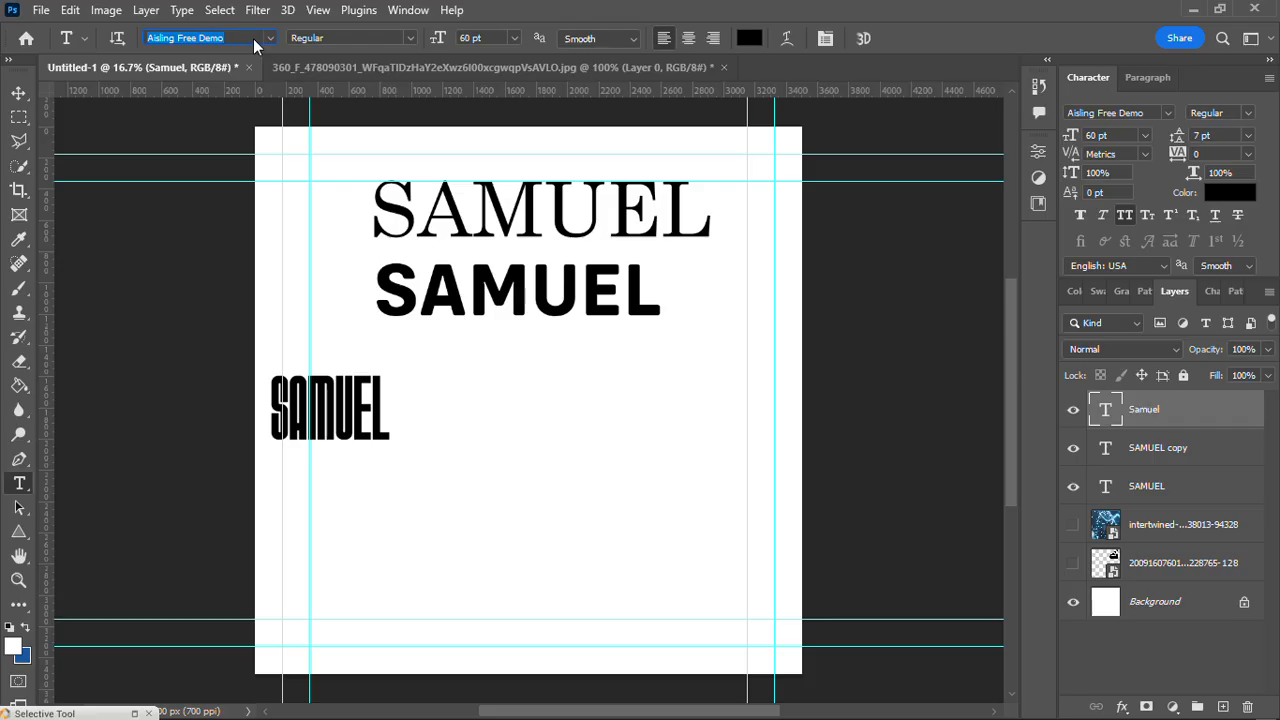
key(Down)
key(Down)
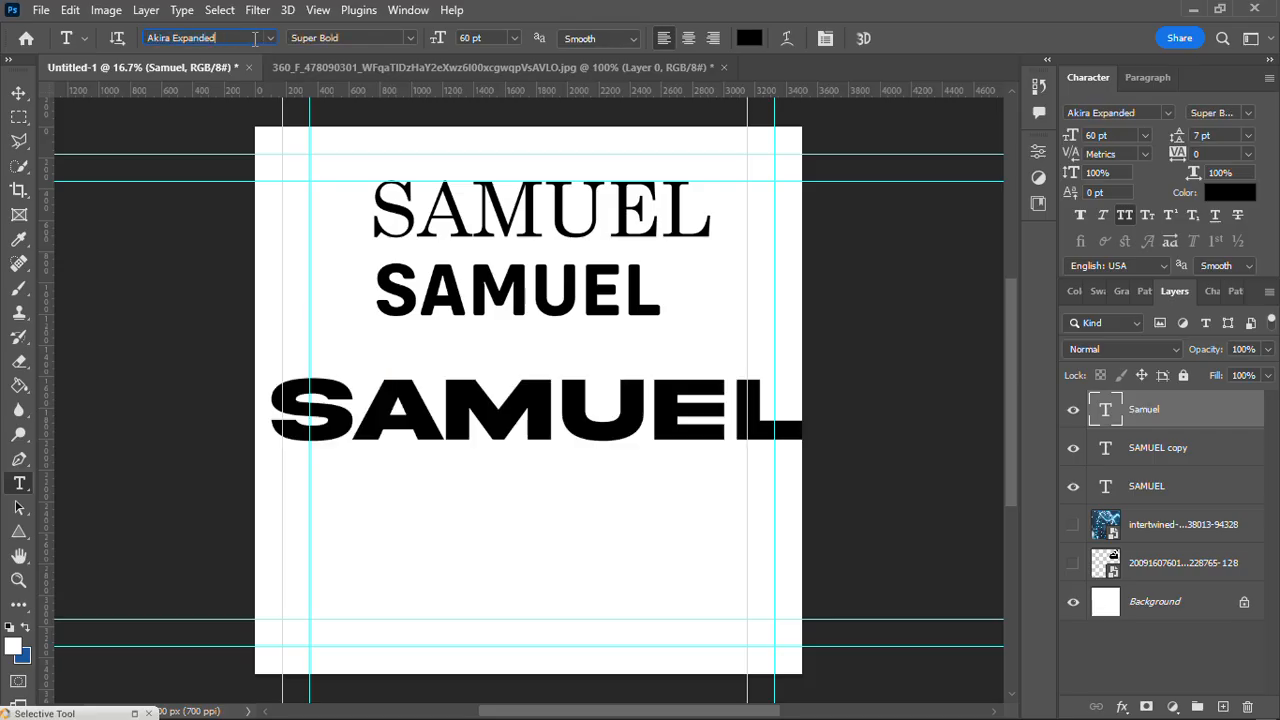
key(Up)
key(Up)
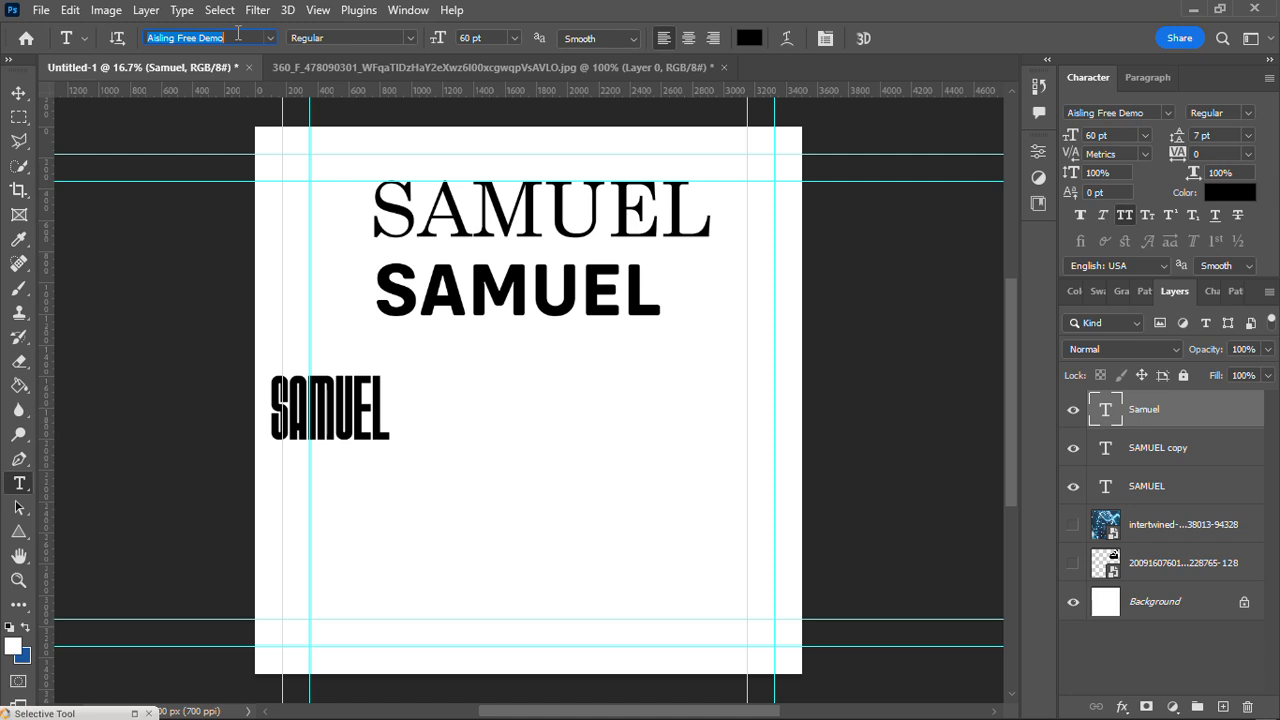
click(238, 37)
key(Down)
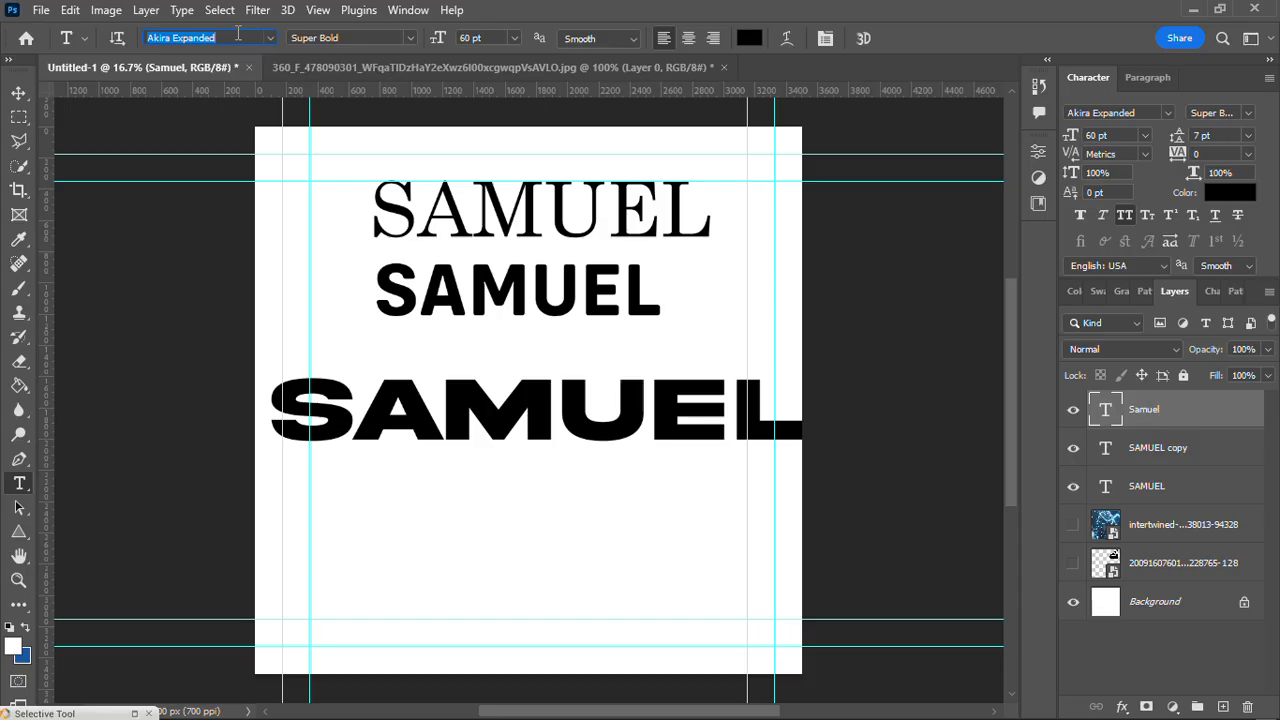
click(238, 36)
key(Down)
key(Down)
key(Down)
key(Down)
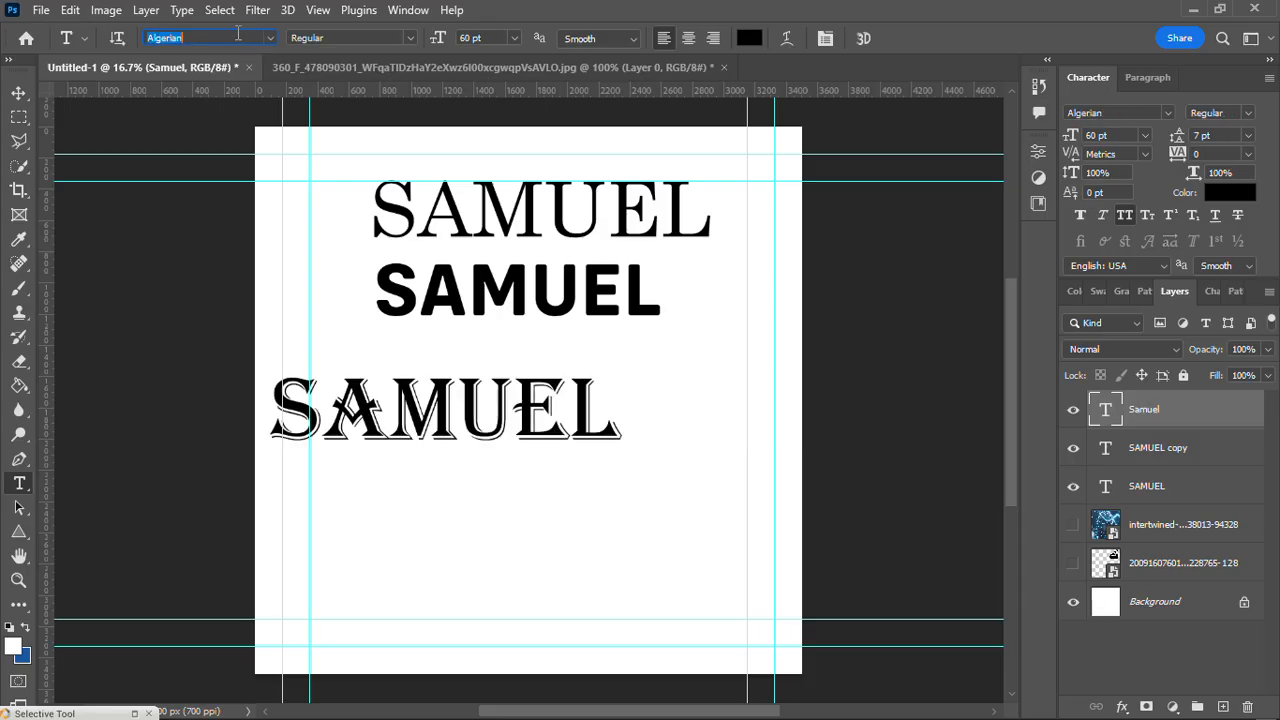
key(Down)
key(Down)
key(Down)
key(Down)
key(Down)
key(Down)
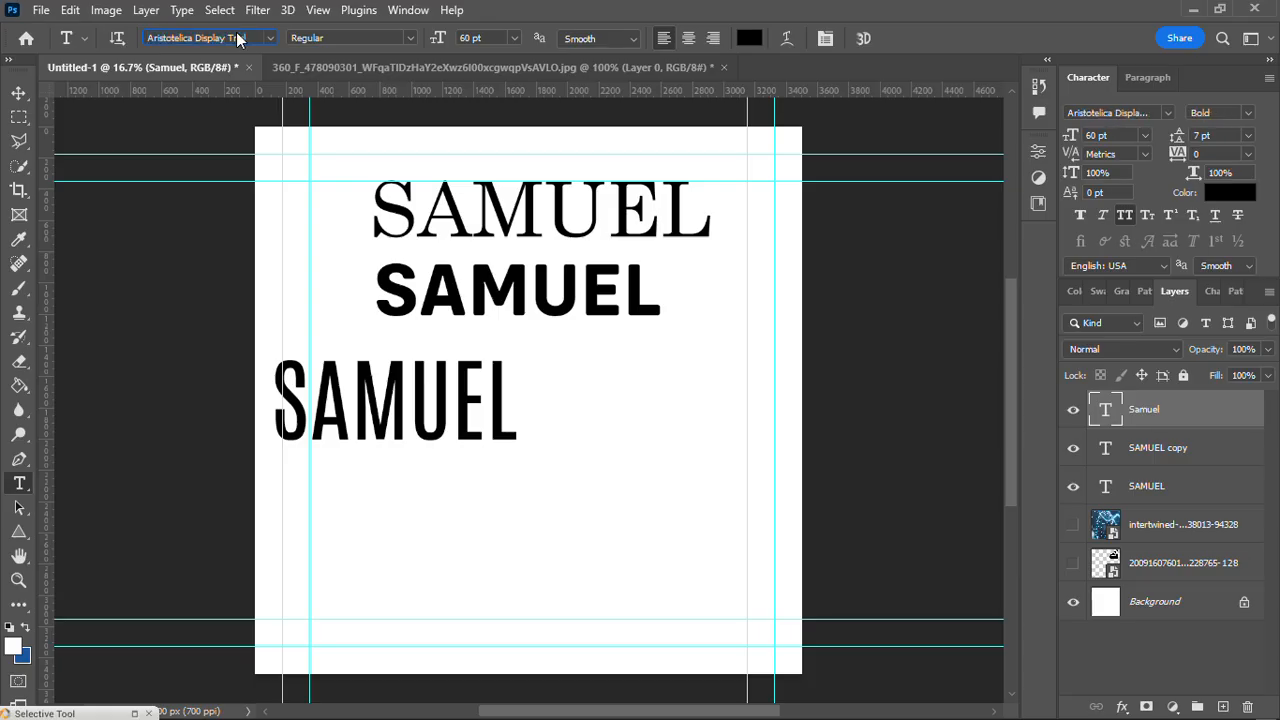
text(Baloo)
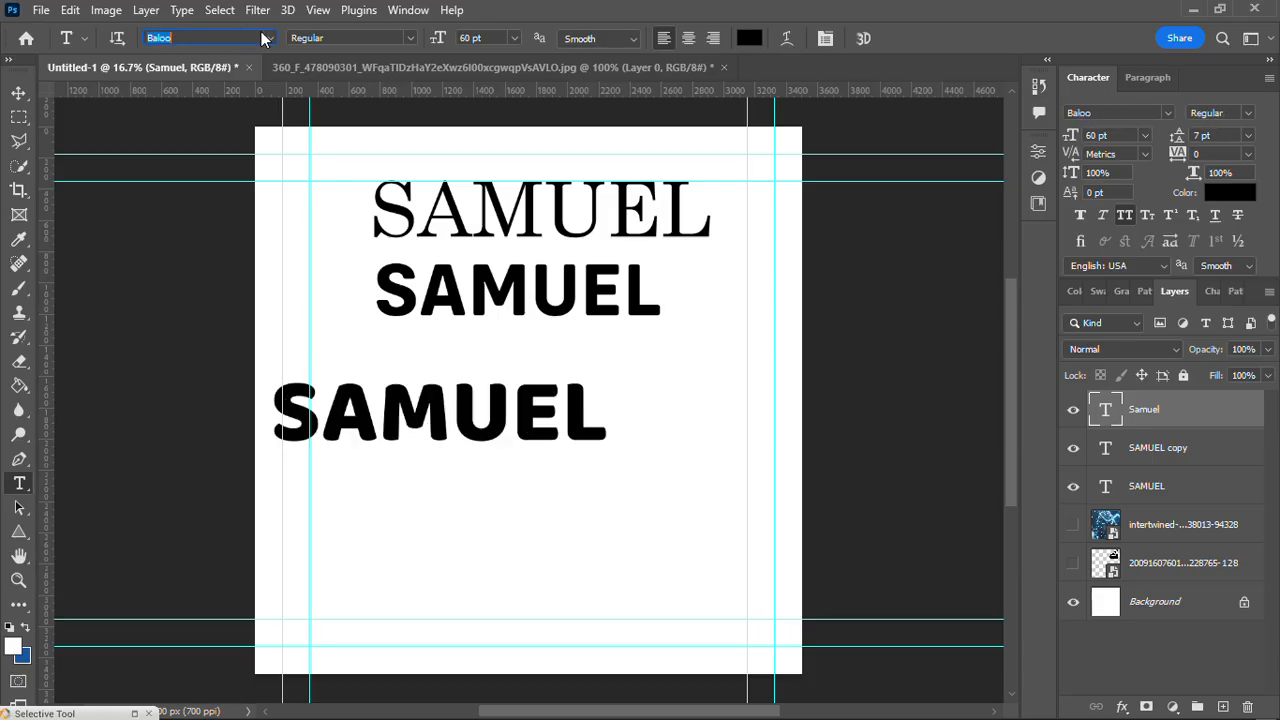
Search the fonts for Montserrat and set the lowest name text in Montserrat Black.
click(265, 38)
text(m)
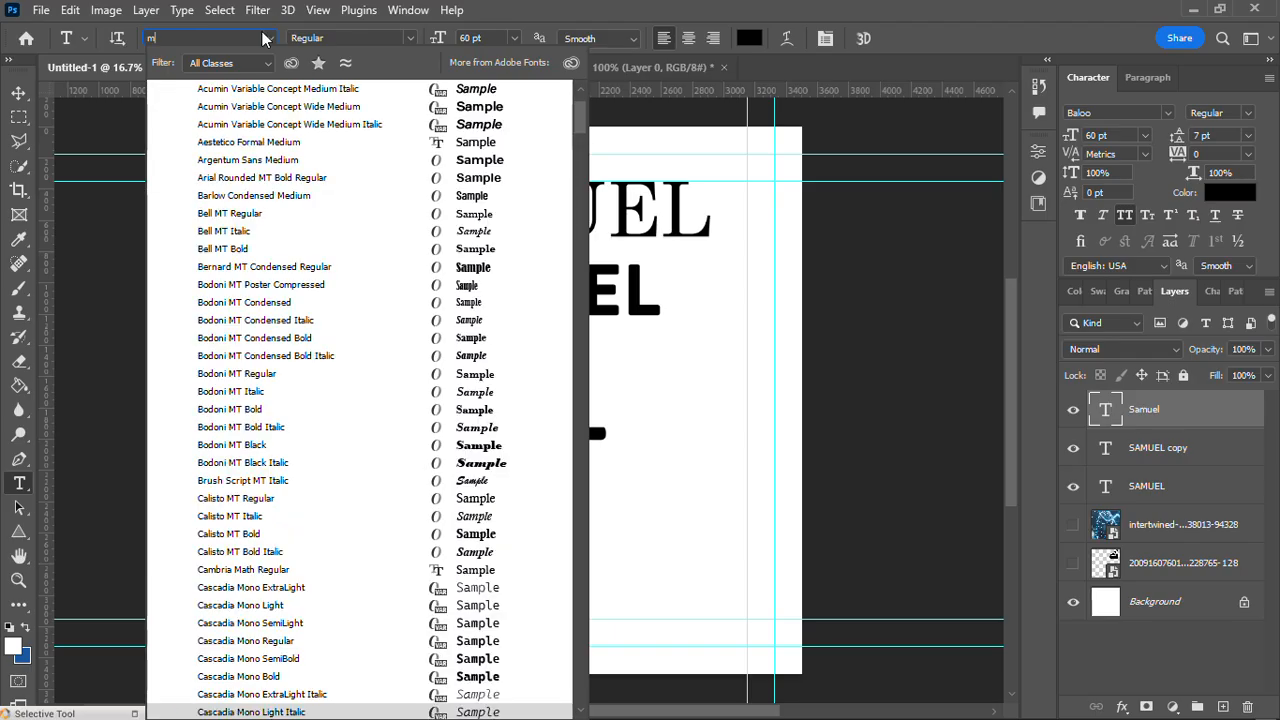
text(ontserrat)
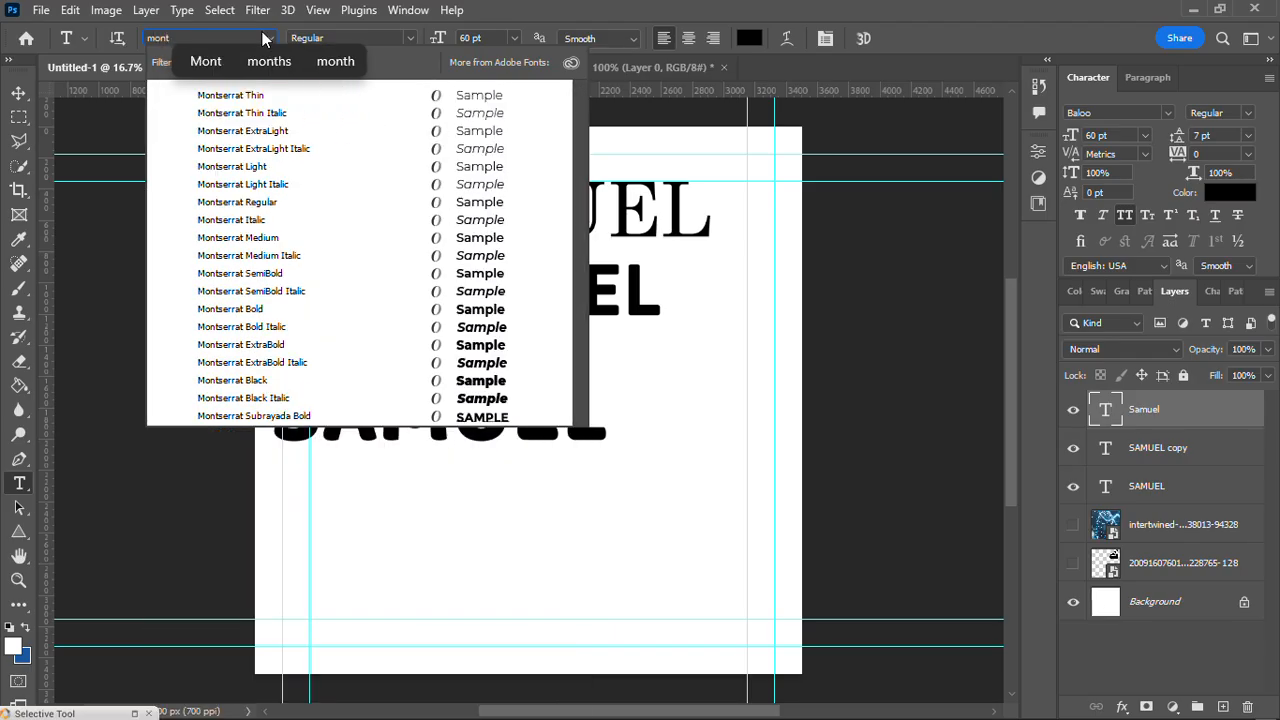
click(293, 380)
Move the lowest name text slightly up and roughly centre it beneath the other two, leaving its scale at 100%.
key(v)
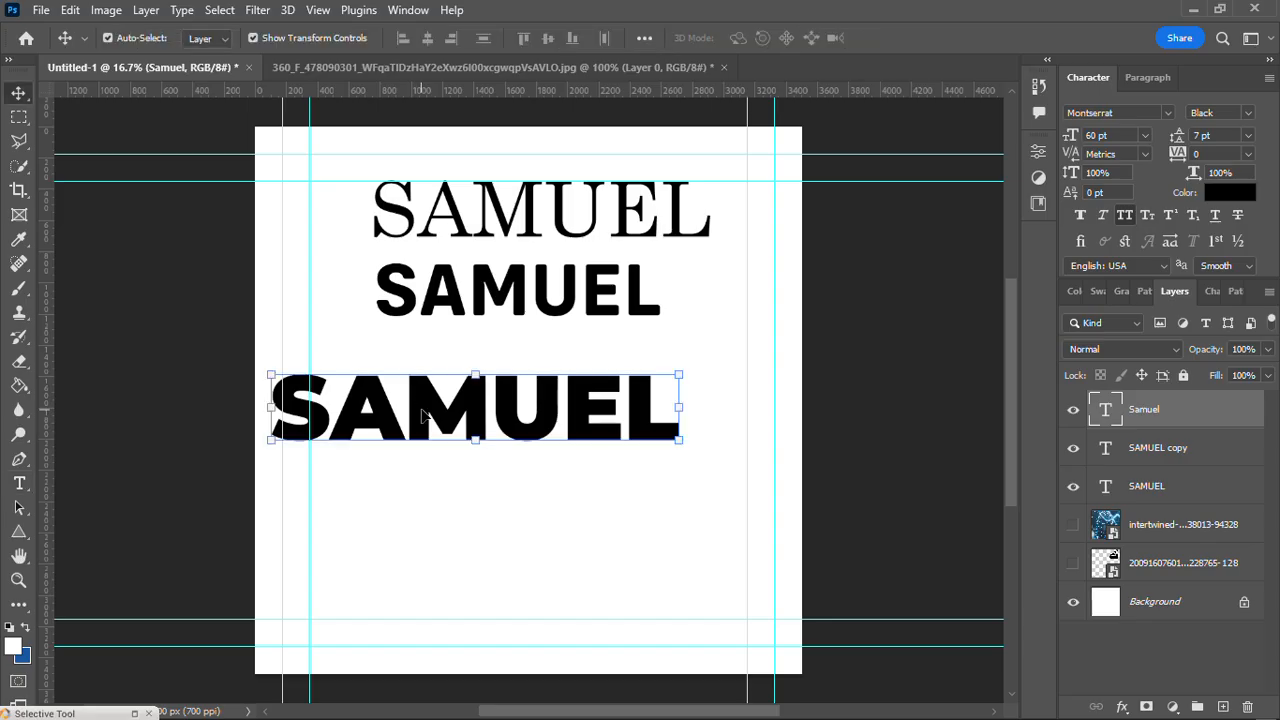
drag(445, 432, 508, 415)
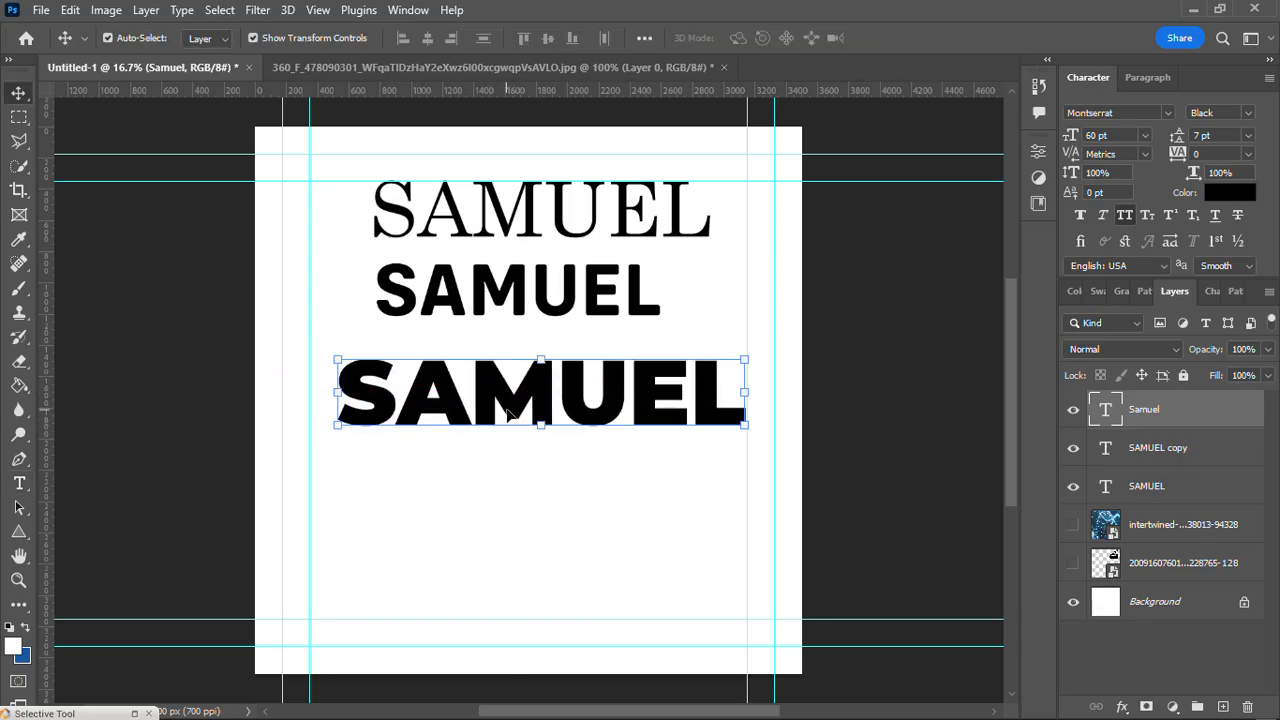
key(ctrl+t)
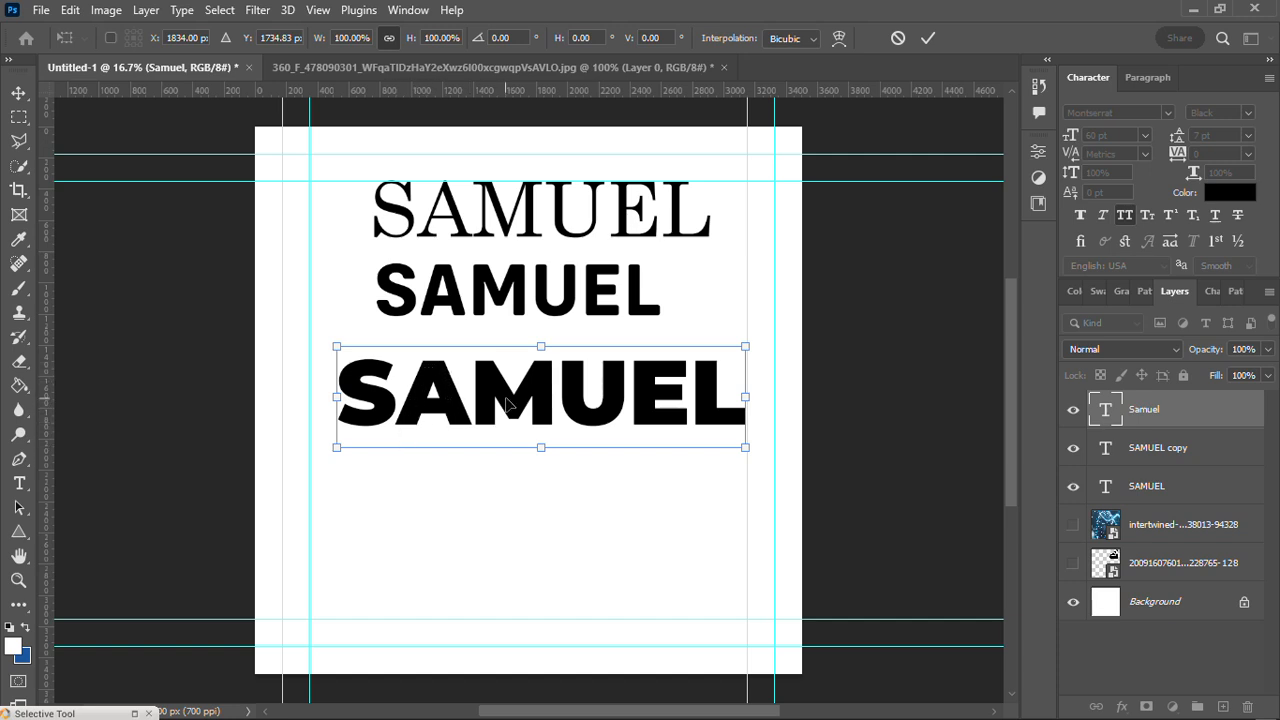
click(924, 44)
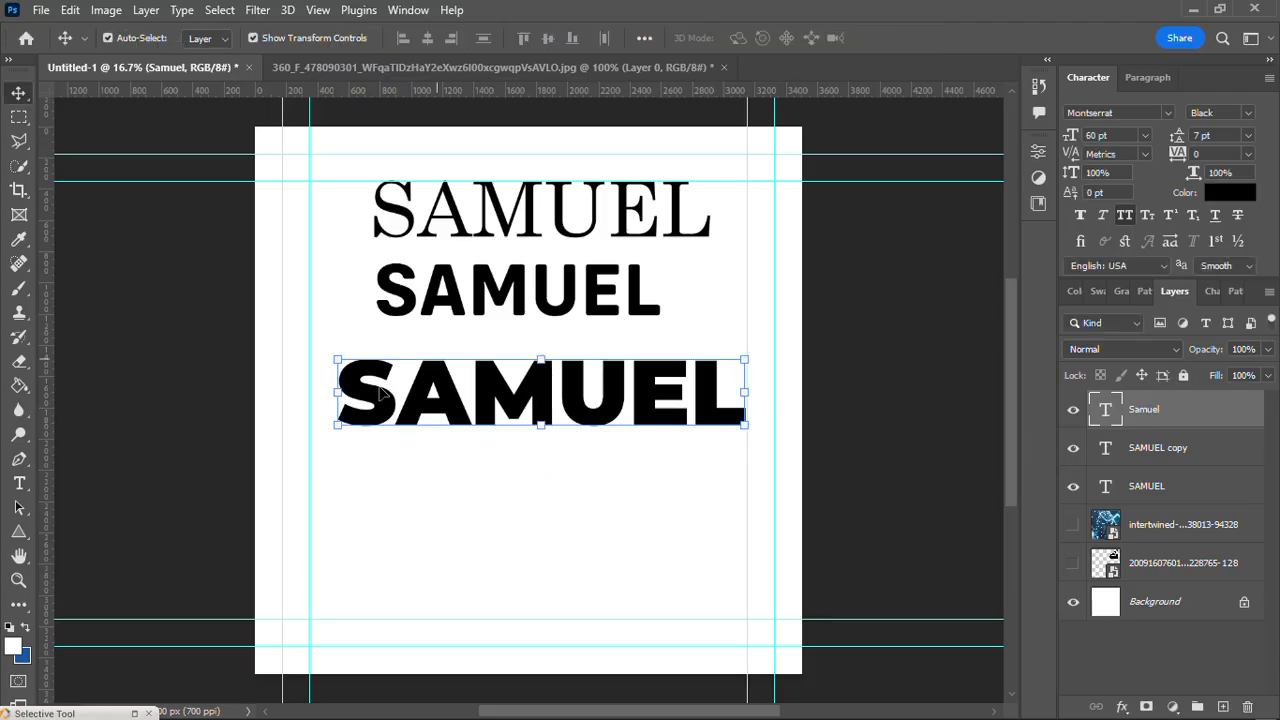
Activate the Type tool and turn the maximized program window into a smaller floating window.
click(19, 483)
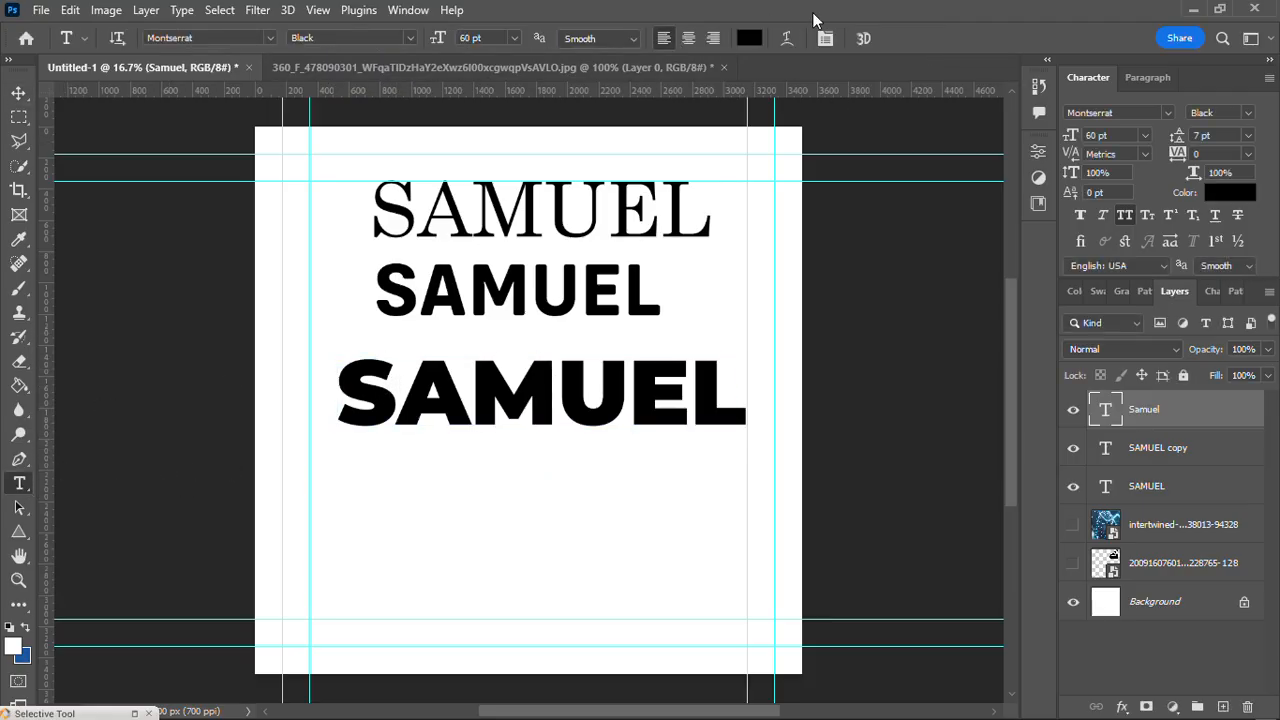
drag(816, 20, 799, 39)
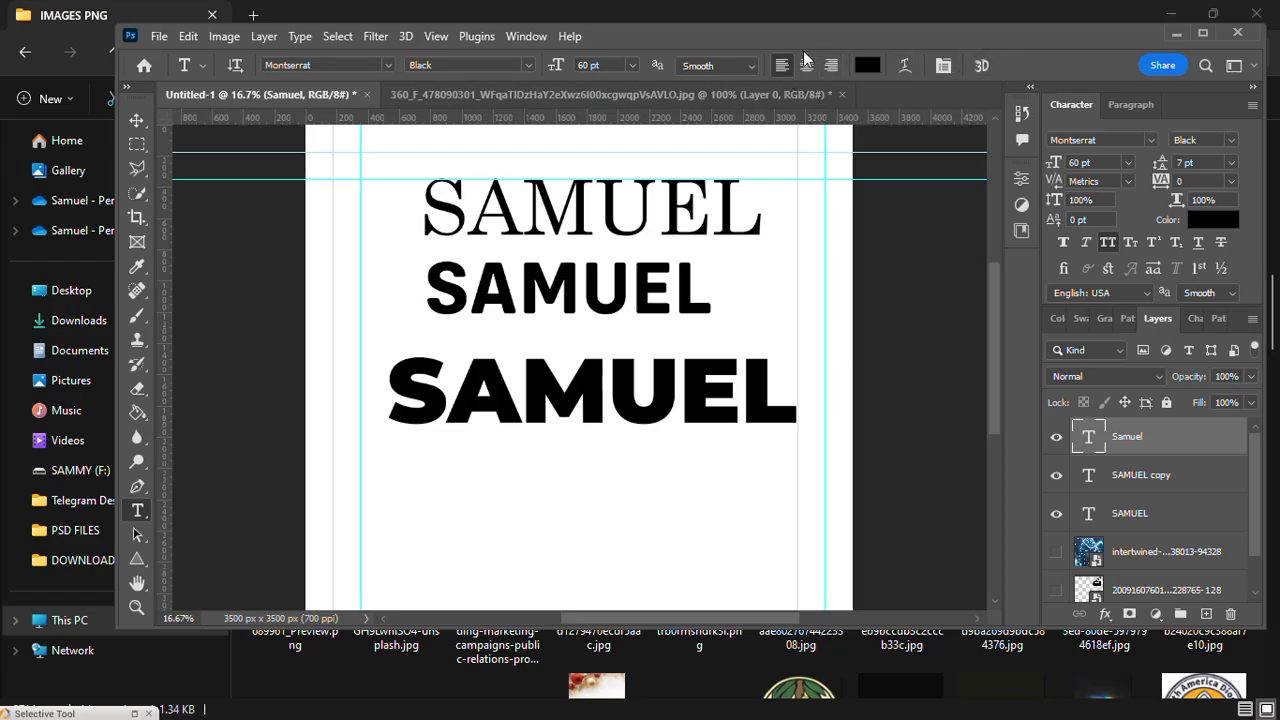
Set the anti-aliasing method of the lowest name text to Sharp.
click(751, 66)
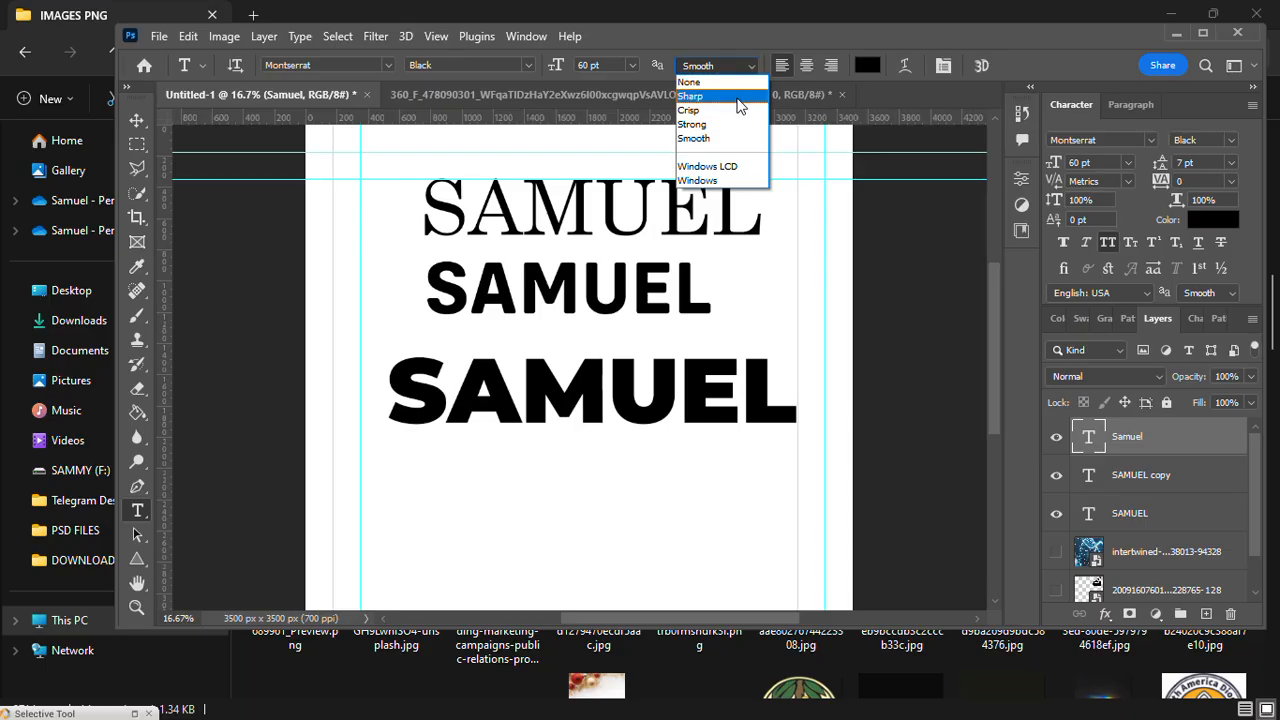
click(737, 97)
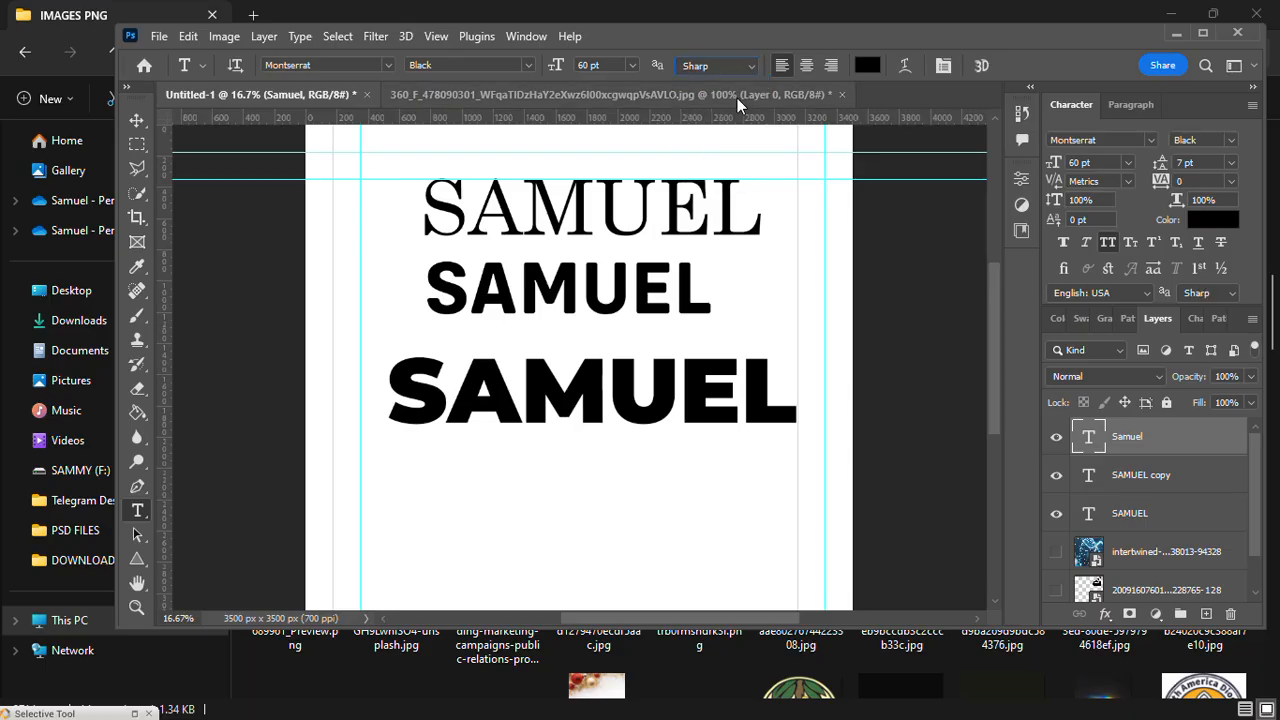
Warp the lowest name text, trying the Arc style with a +29% bend before applying the horizontal Flag style with a -4% bend.
click(913, 68)
drag(715, 147, 879, 138)
click(828, 163)
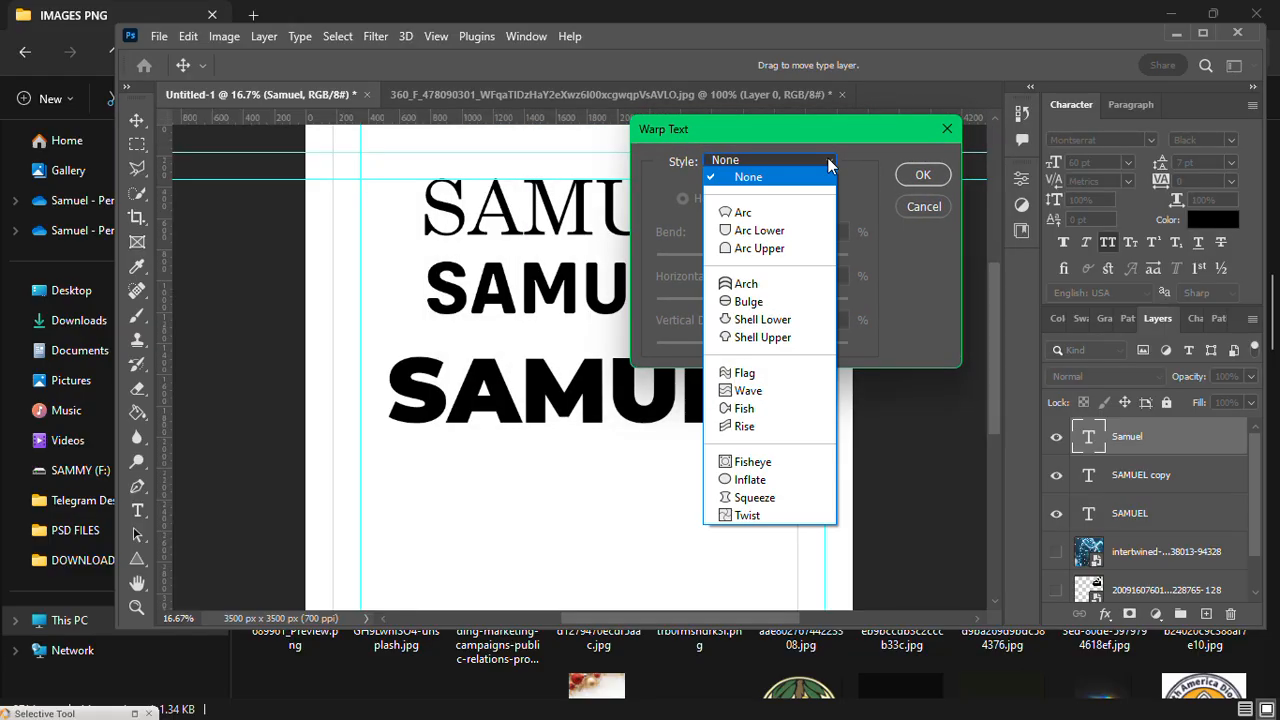
click(766, 214)
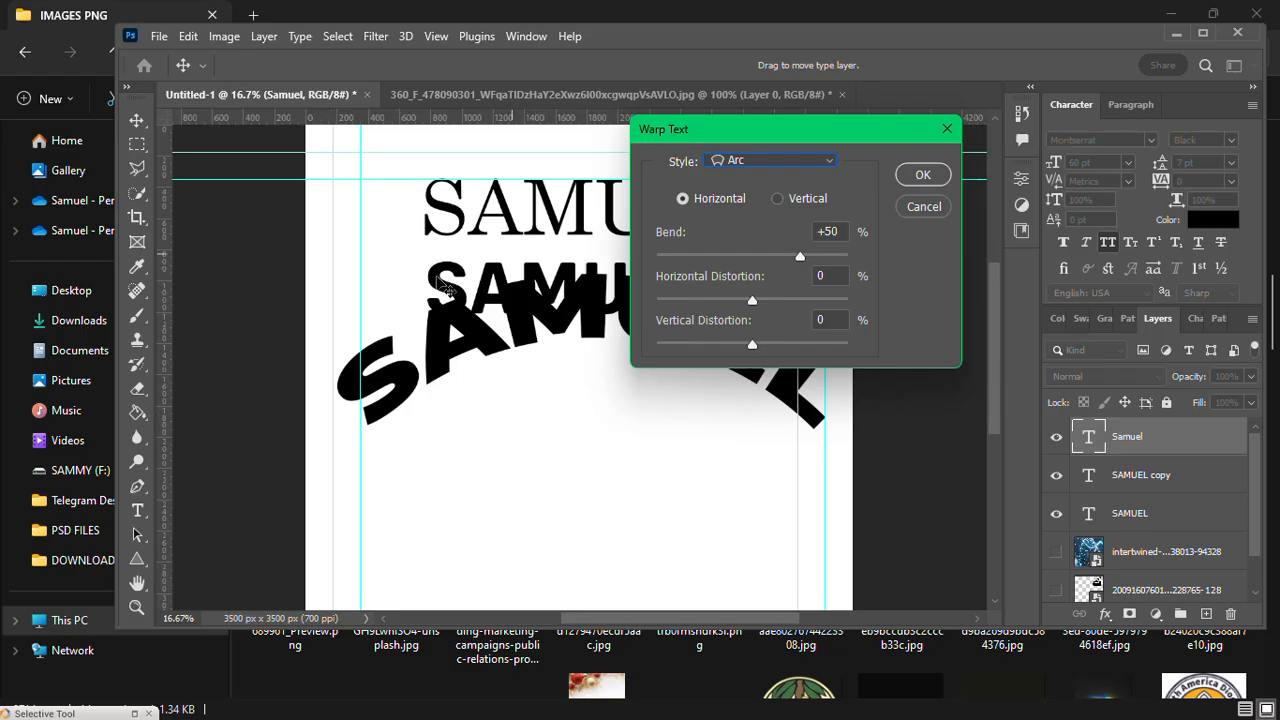
mouse_move(801, 256)
mouse_down()
mouse_move(684, 258)
mouse_move(650, 274)
mouse_move(697, 251)
mouse_move(850, 258)
mouse_move(659, 267)
mouse_move(844, 243)
mouse_move(580, 254)
mouse_move(779, 256)
mouse_up()
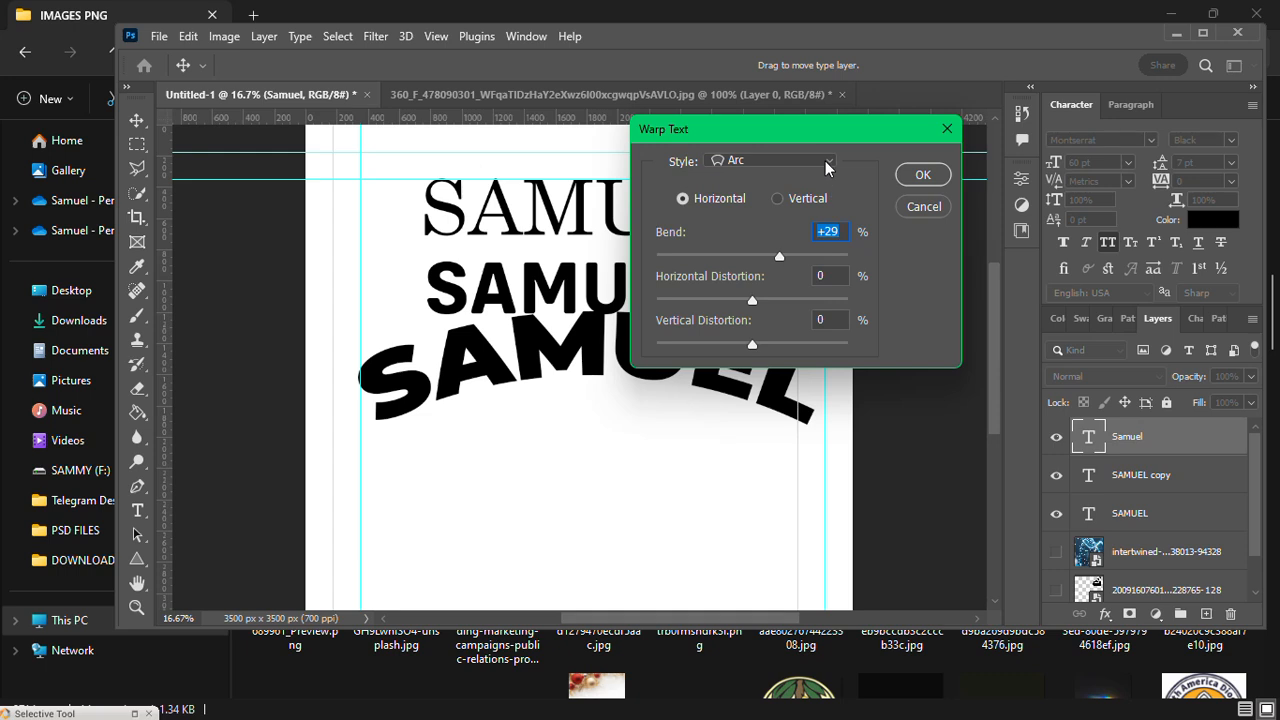
click(826, 164)
click(757, 372)
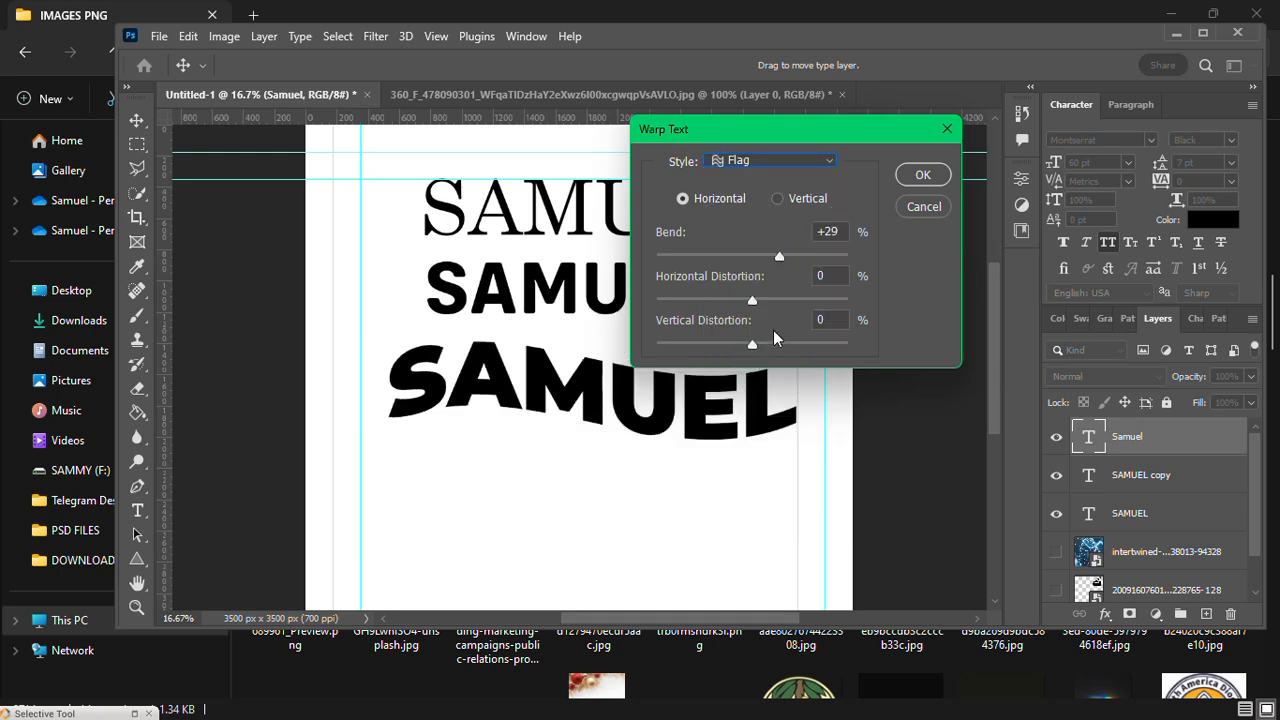
drag(783, 260, 748, 254)
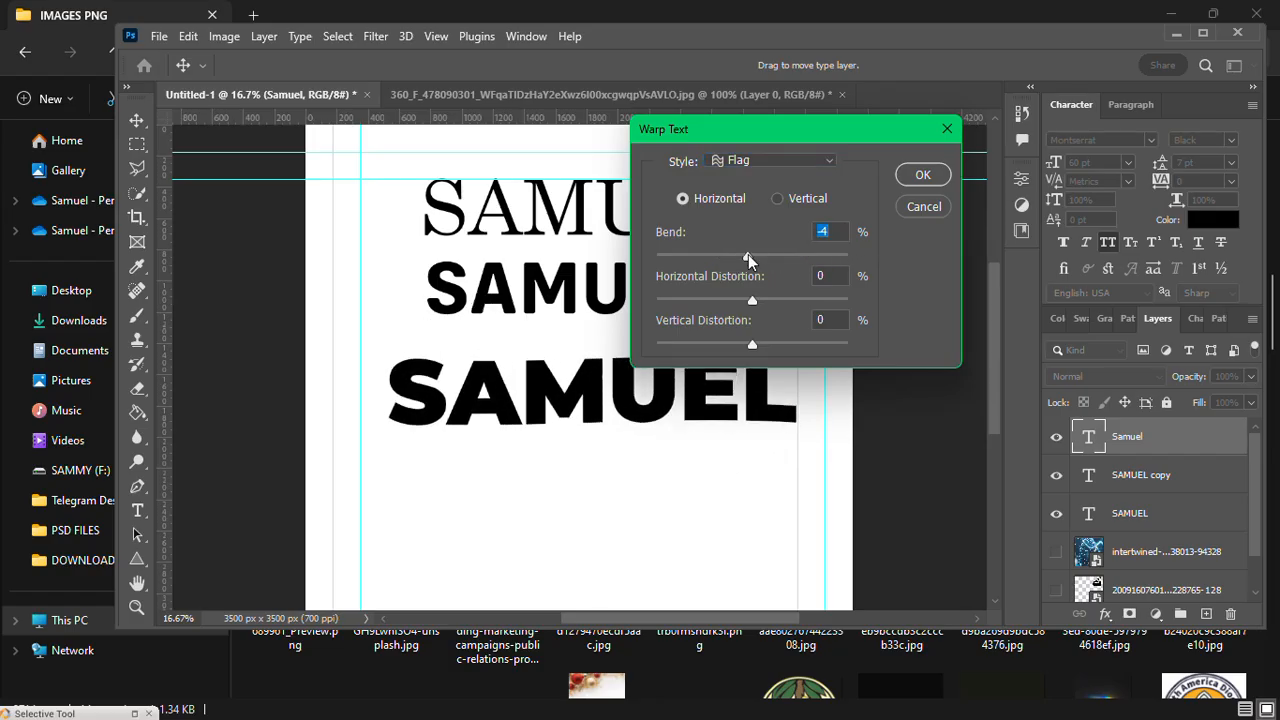
click(923, 176)
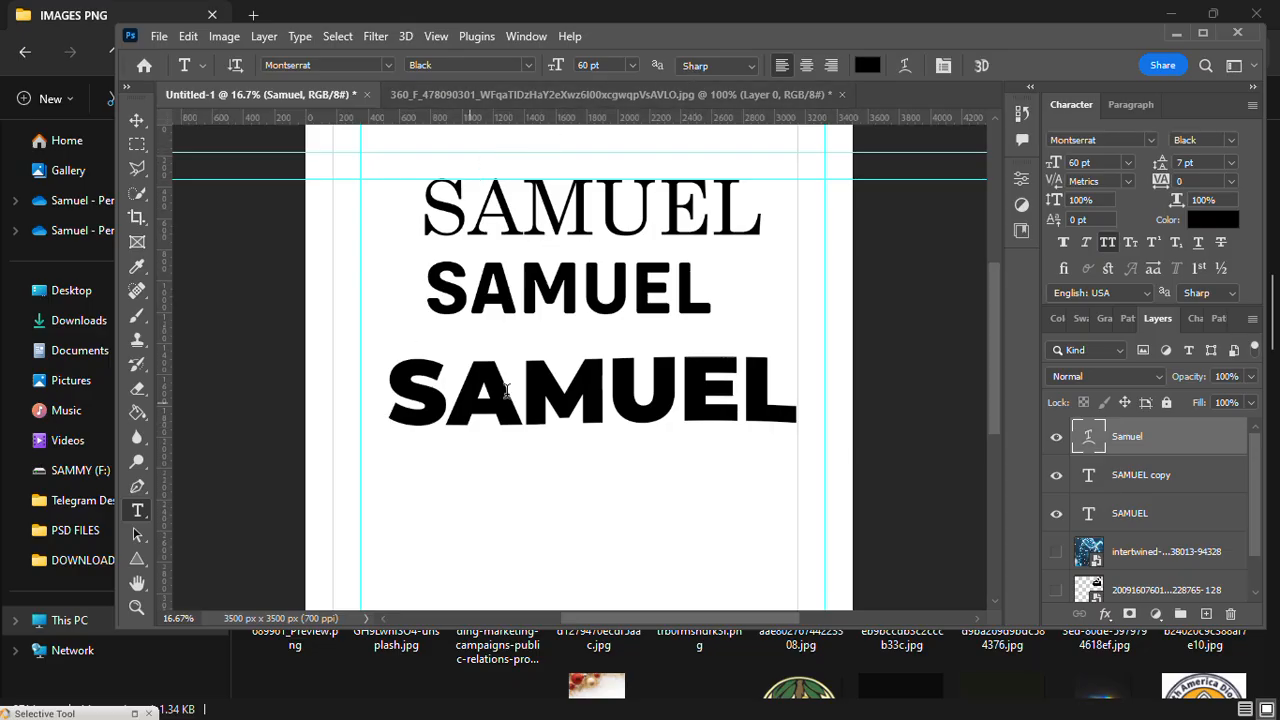
Recolour all of the lowest name text in red cc0000 and commit the text edit.
scroll(514, 388, down, 2)
scroll(514, 386, up, 3)
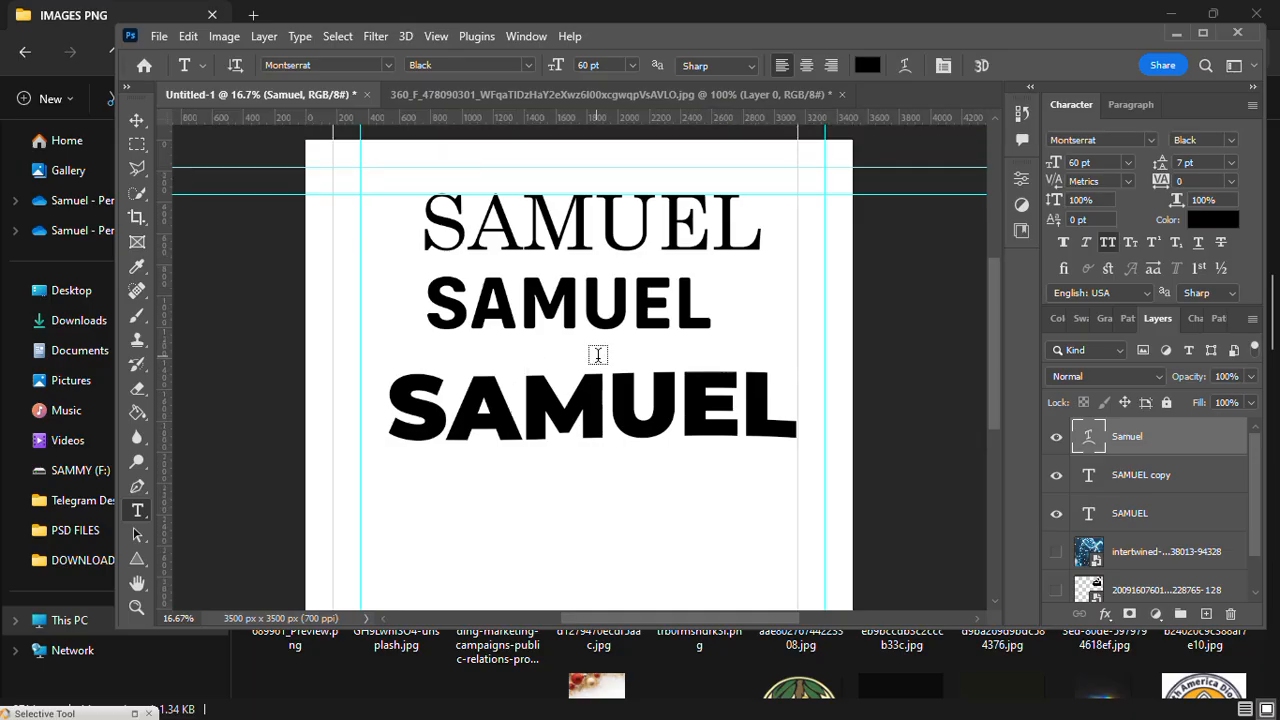
click(590, 394)
double_click(590, 394)
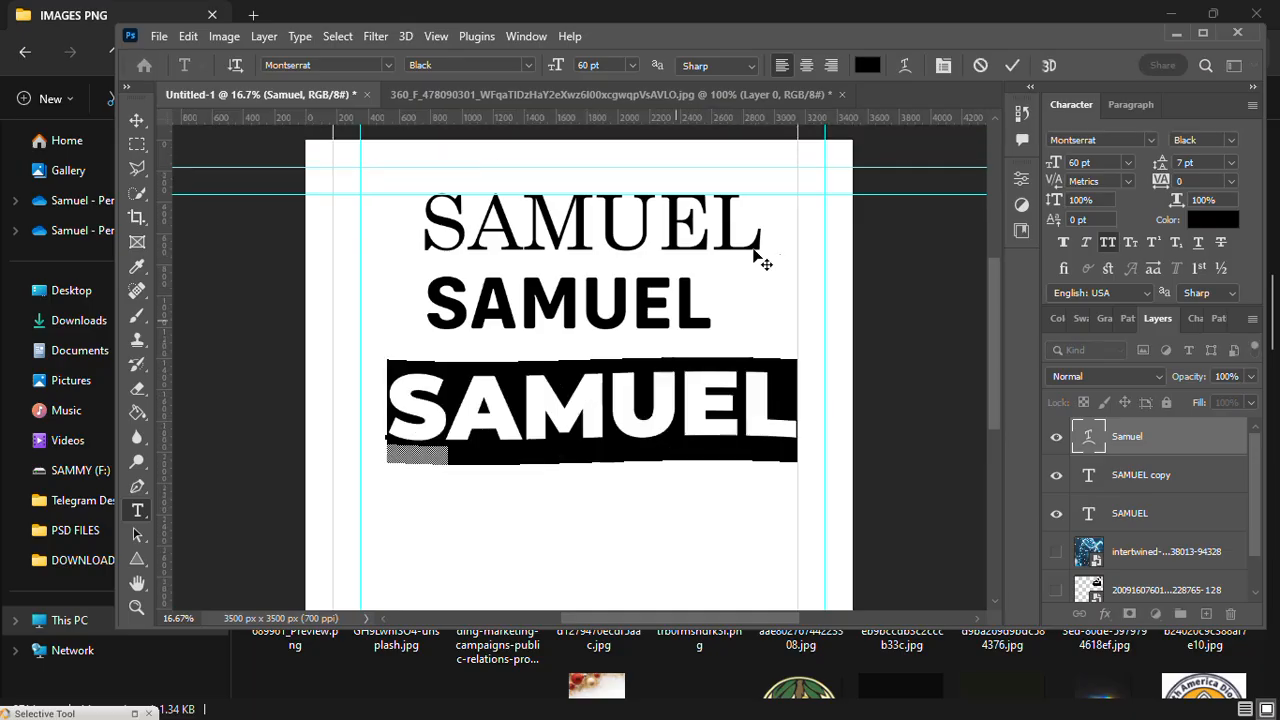
click(866, 65)
click(951, 397)
drag(951, 397, 1025, 430)
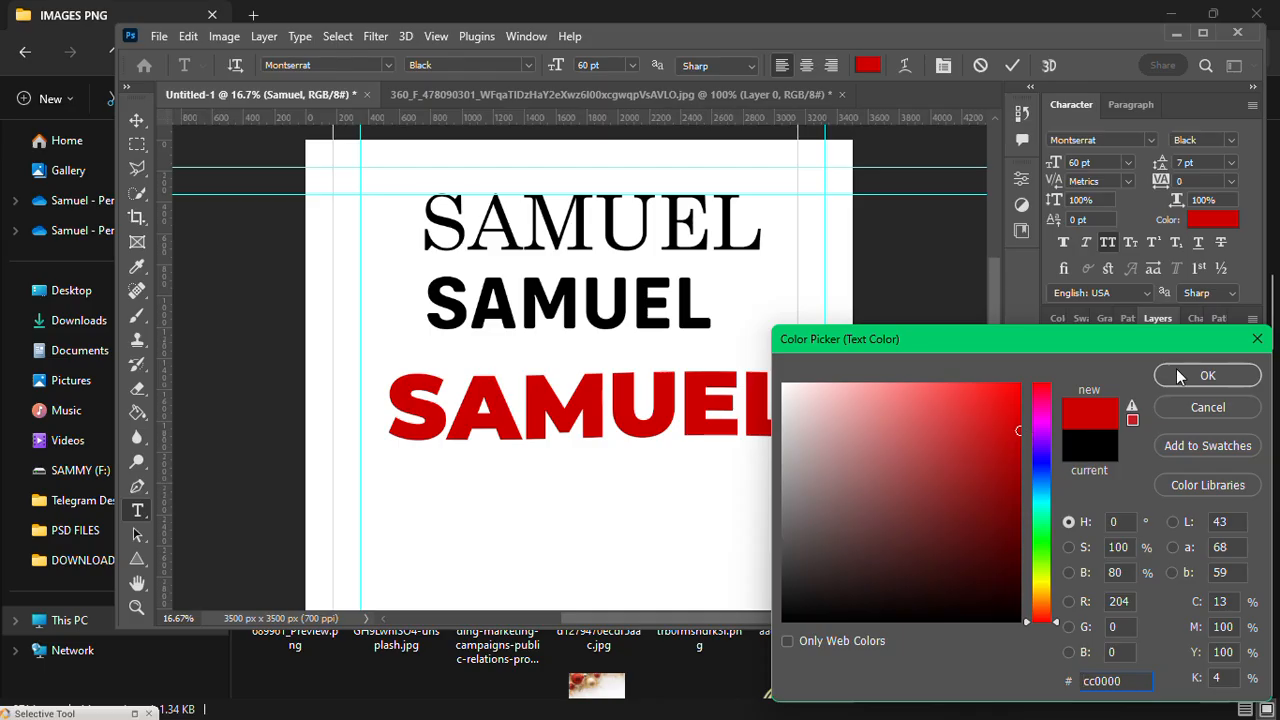
click(1208, 375)
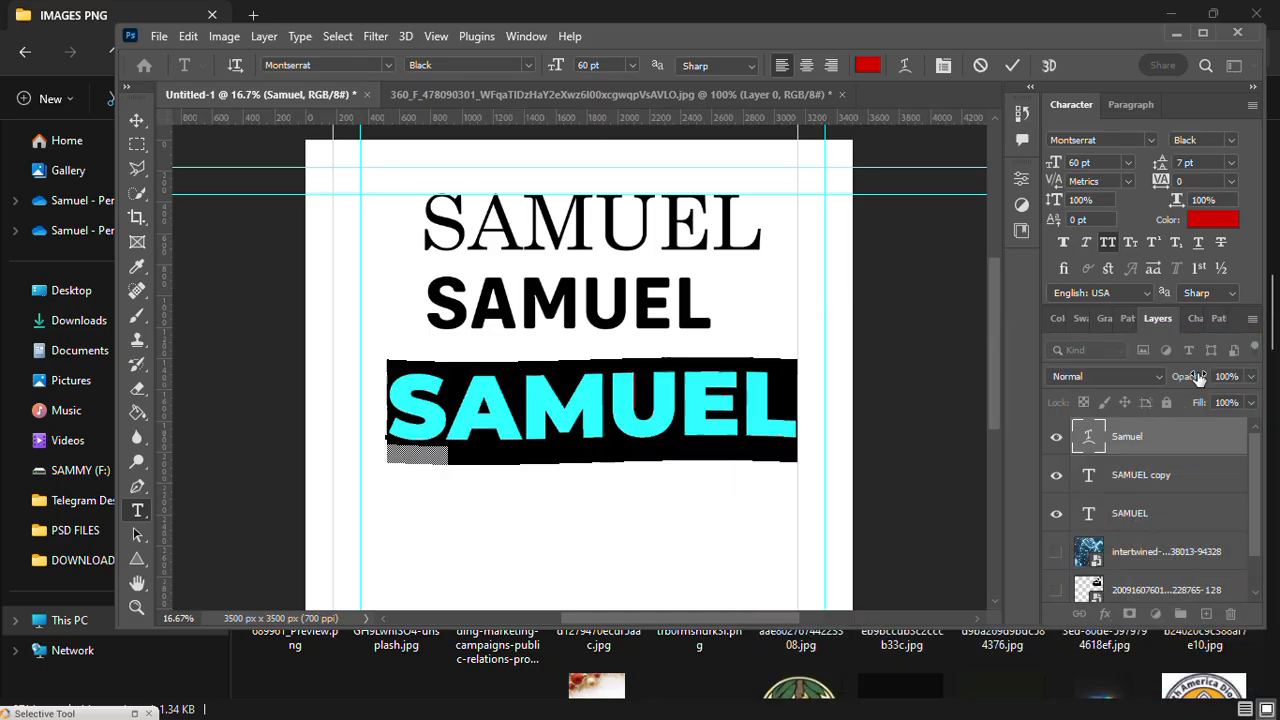
click(1010, 66)
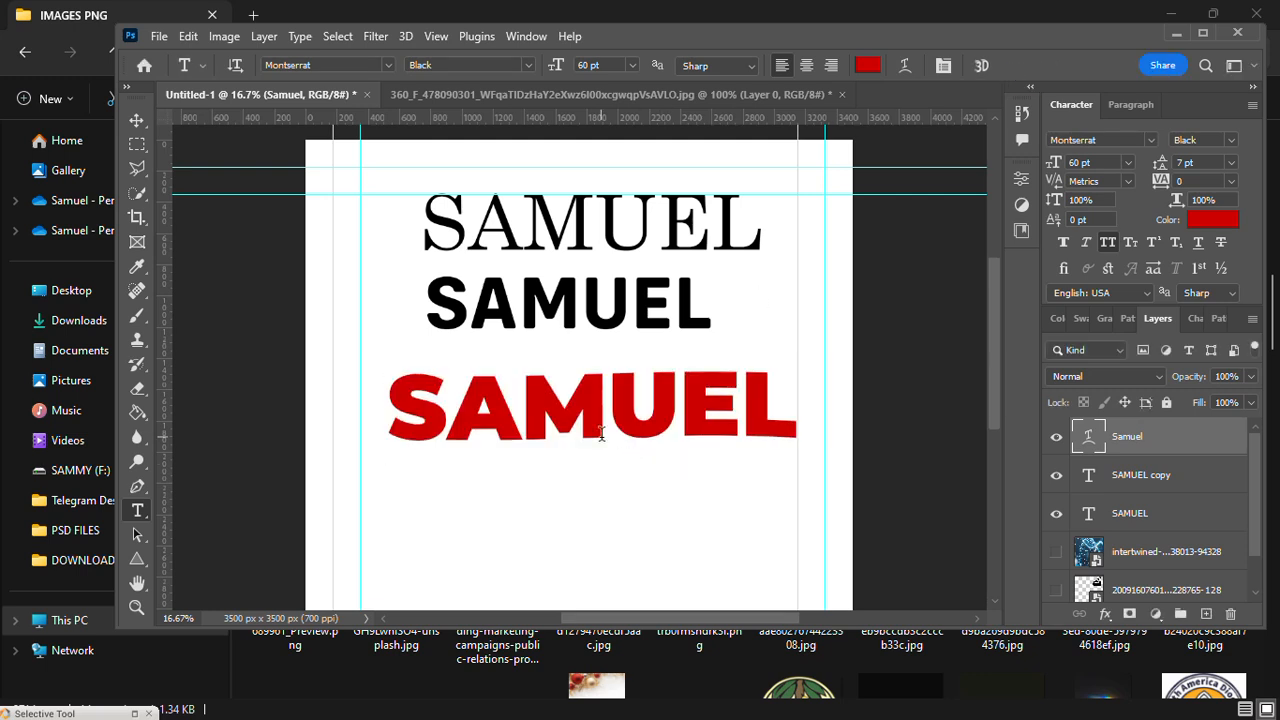
Move the red name text slightly up and to the right, closer beneath the middle name text.
key(v)
drag(598, 413, 612, 388)
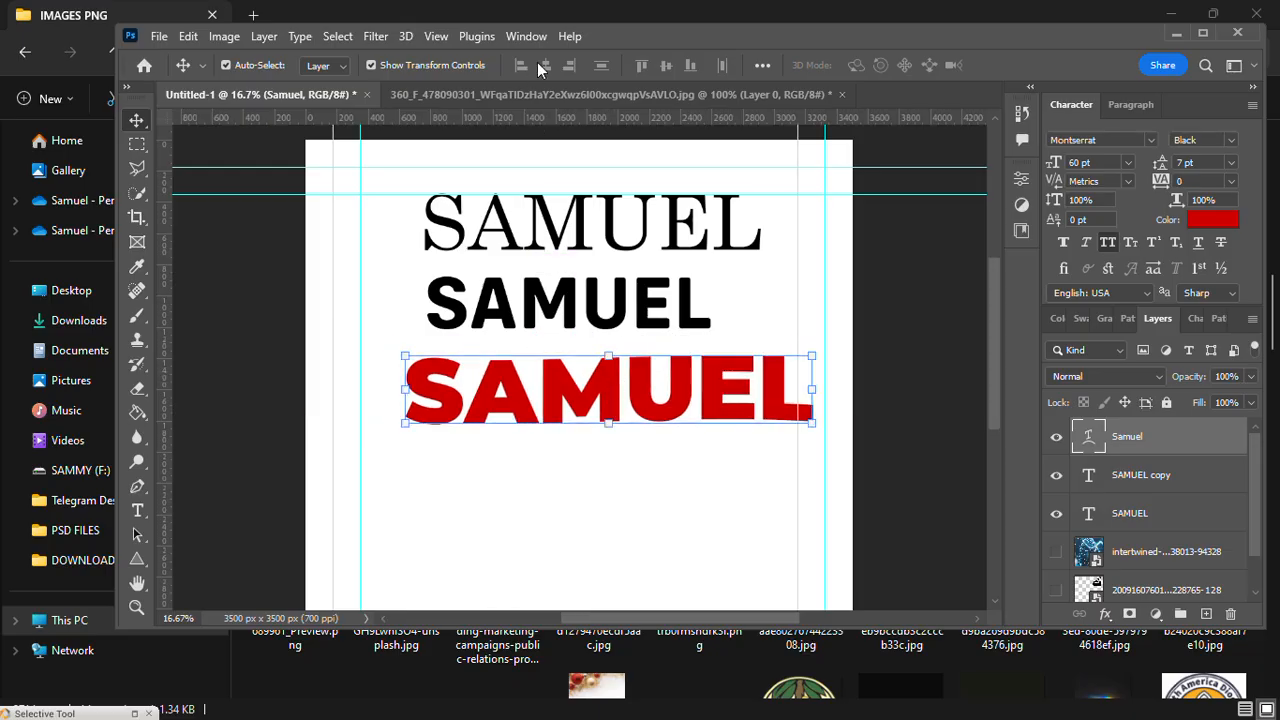